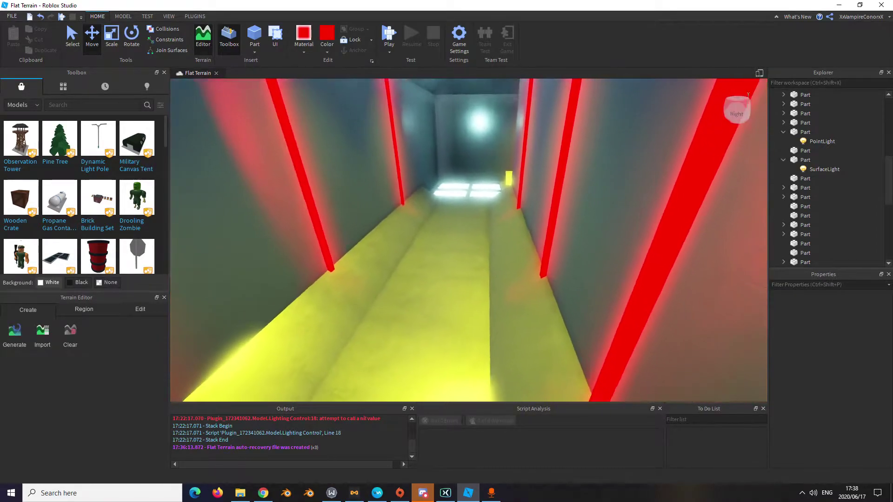
# - Examine the neon strips and light effects in the corridor build, both inside the hallway and from outside
pyautogui.press('w')
pyautogui.moveTo(469, 240); pyautogui.dragTo(458, 168, button='right')
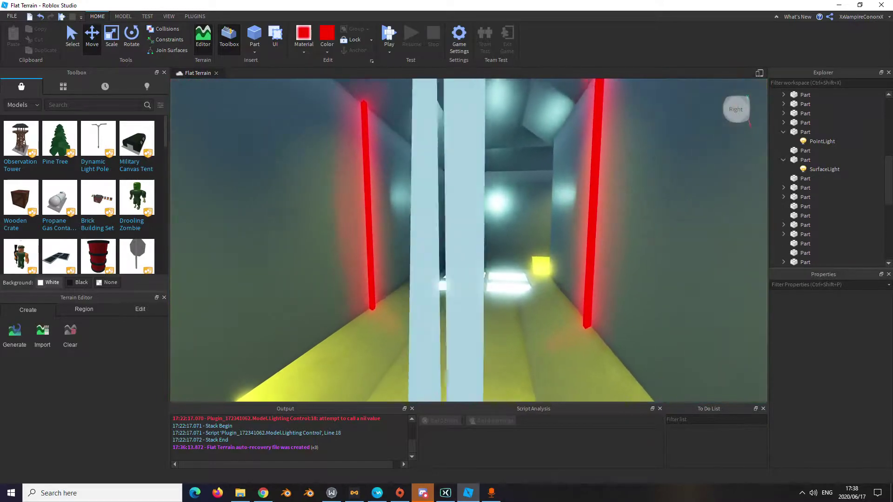
pyautogui.press('w')
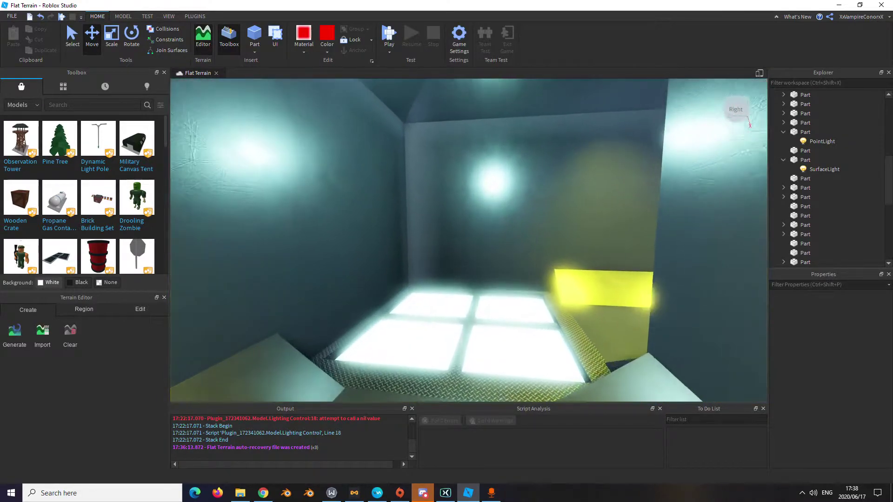
pyautogui.moveTo(469, 240); pyautogui.dragTo(358, 200, button='right')
pyautogui.press('s')
pyautogui.press('d')
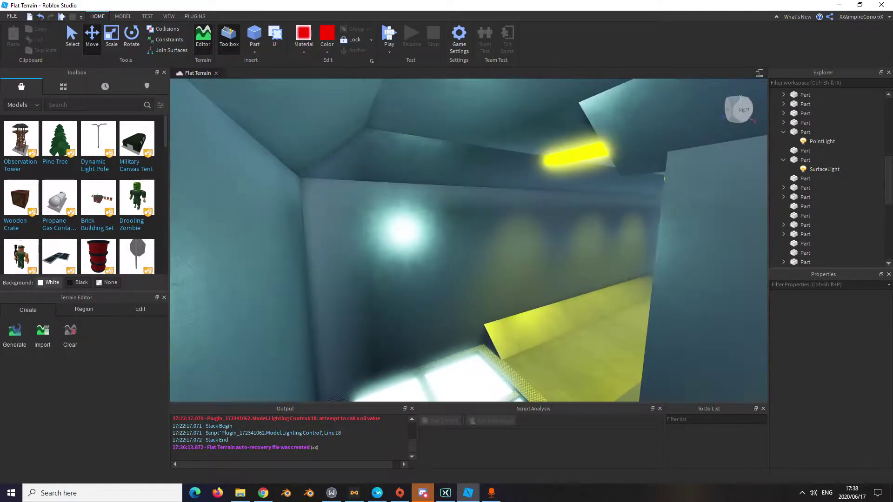
pyautogui.moveTo(521, 260); pyautogui.dragTo(465, 260, button='right')
pyautogui.press('s')
pyautogui.press('w')
pyautogui.moveTo(521, 261); pyautogui.dragTo(521, 276, button='right')
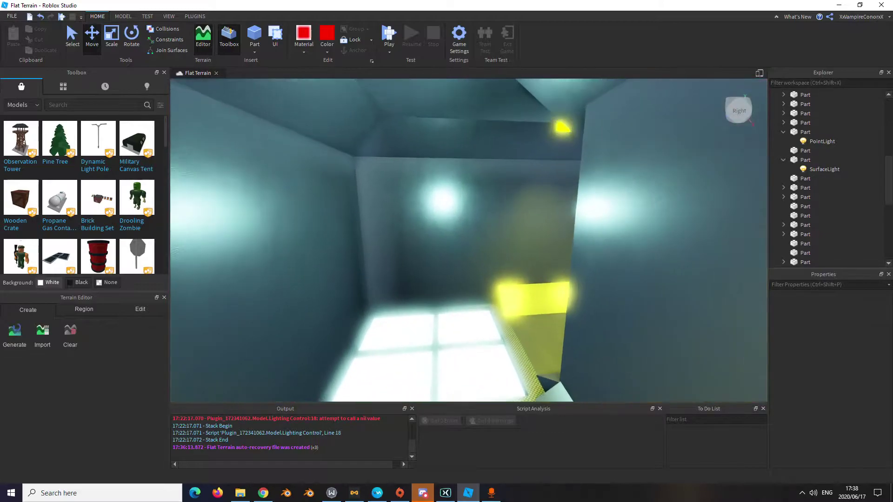
pyautogui.moveTo(469, 240); pyautogui.dragTo(488, 321, button='right')
pyautogui.press('a')
pyautogui.press('w')
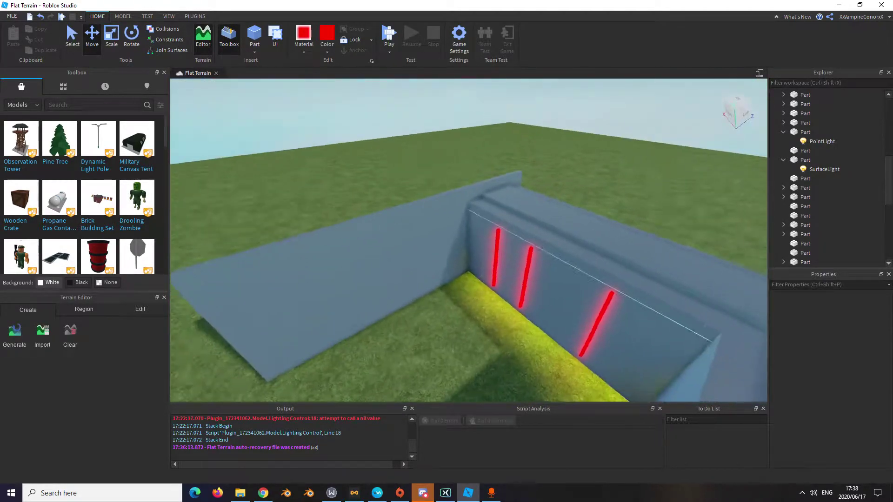
pyautogui.press('s')
pyautogui.press('d')
pyautogui.moveTo(469, 241); pyautogui.dragTo(408, 231, button='right')
pyautogui.press('d')
pyautogui.press('d')
pyautogui.moveTo(469, 240); pyautogui.dragTo(503, 239, button='right')
pyautogui.press('w')
pyautogui.press('w')
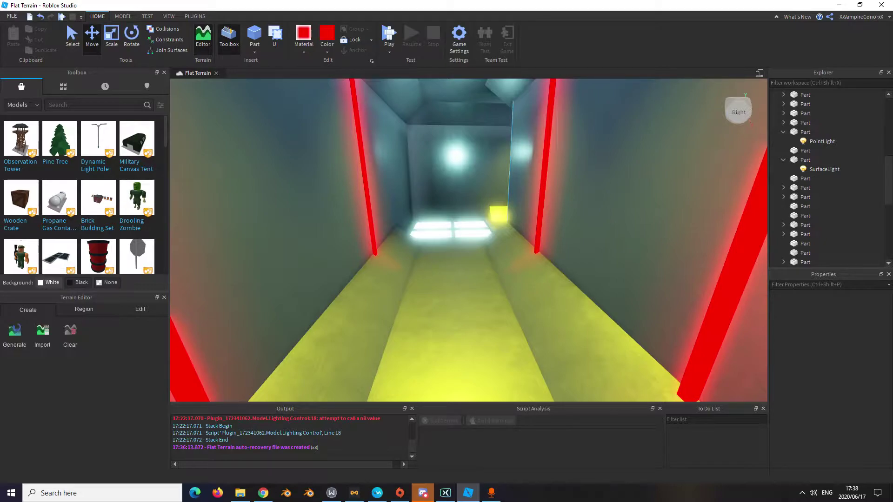
pyautogui.moveTo(491, 195)
pyautogui.mouseDown(button='right')
pyautogui.moveTo(480, 173)
pyautogui.moveTo(491, 188)
pyautogui.mouseUp(button='right')
pyautogui.press('w')
pyautogui.press('s')
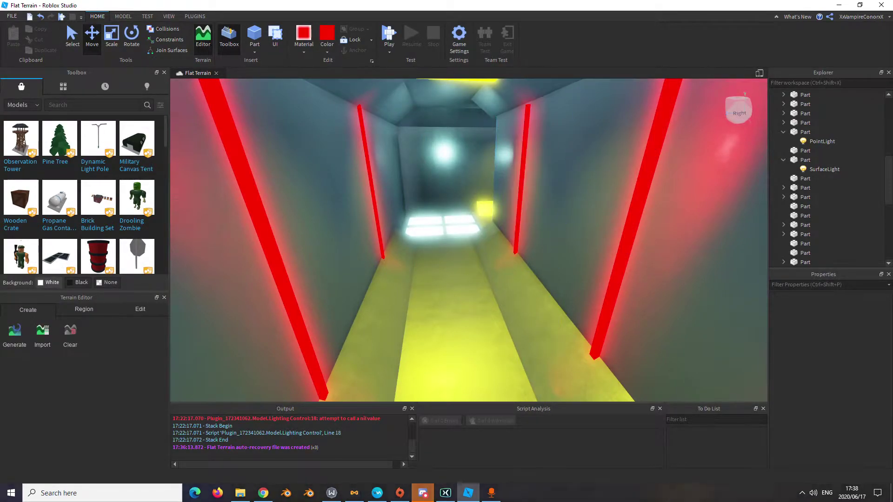
pyautogui.moveTo(481, 204); pyautogui.dragTo(494, 177, button='right')
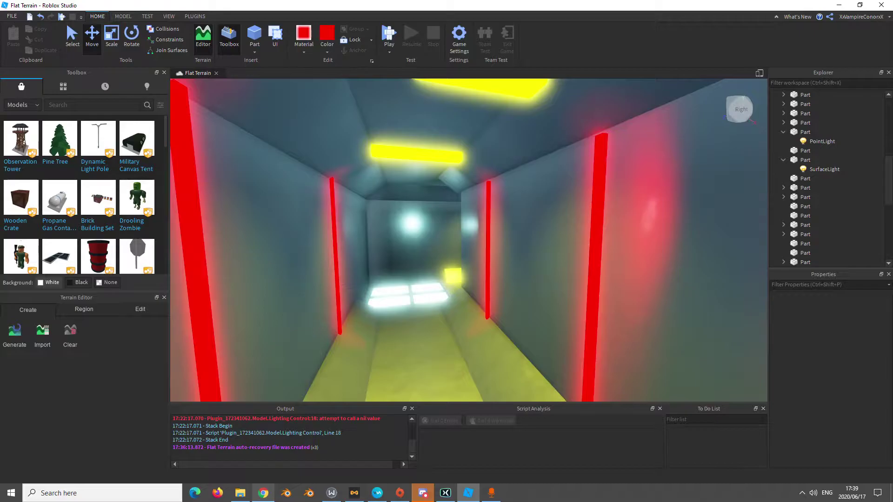
# - Switch to Chrome, look through the uploads on the Gamers Warehouse YouTube channel and close that page
pyautogui.click(263, 493)
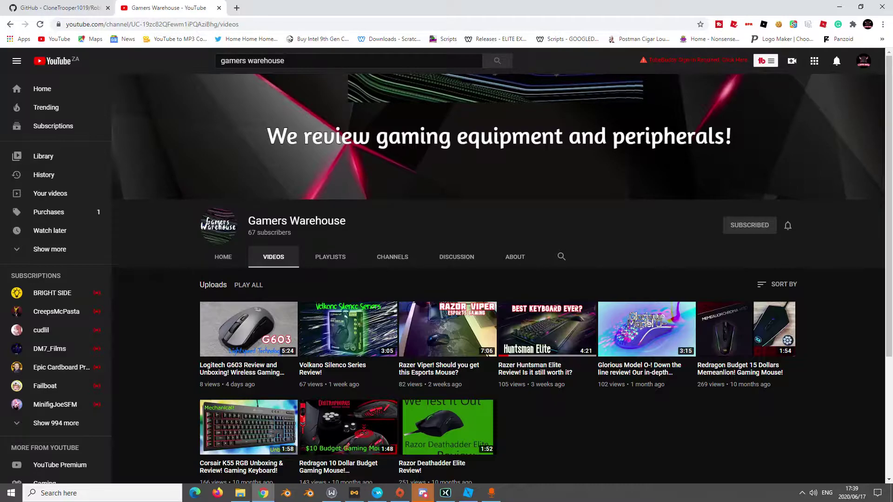
pyautogui.scroll(-4, 497, 265)
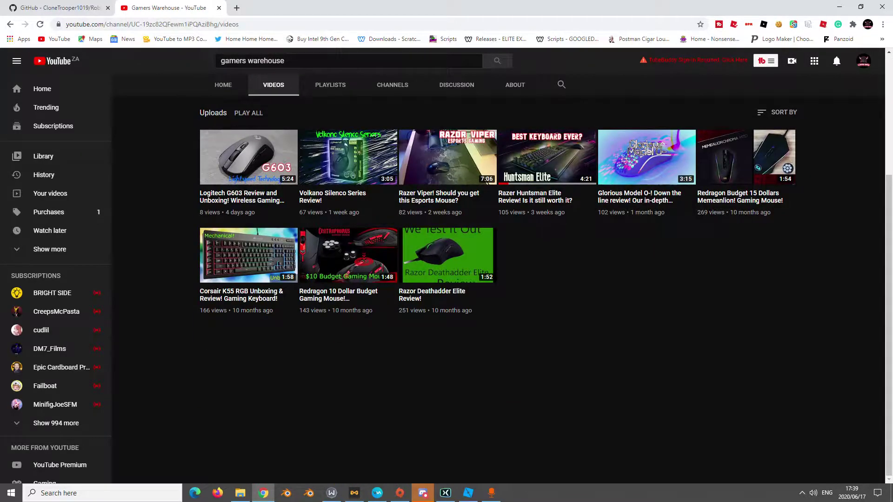
pyautogui.scroll(2, 498, 265)
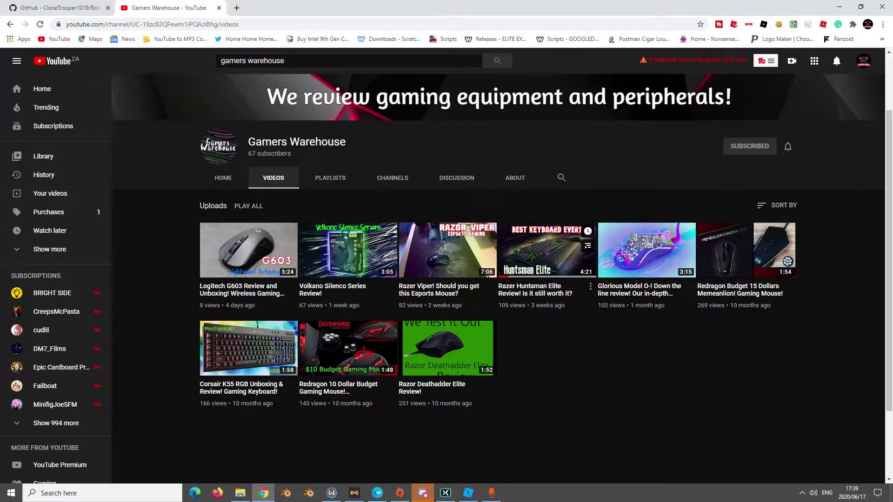
pyautogui.scroll(-2, 547, 251)
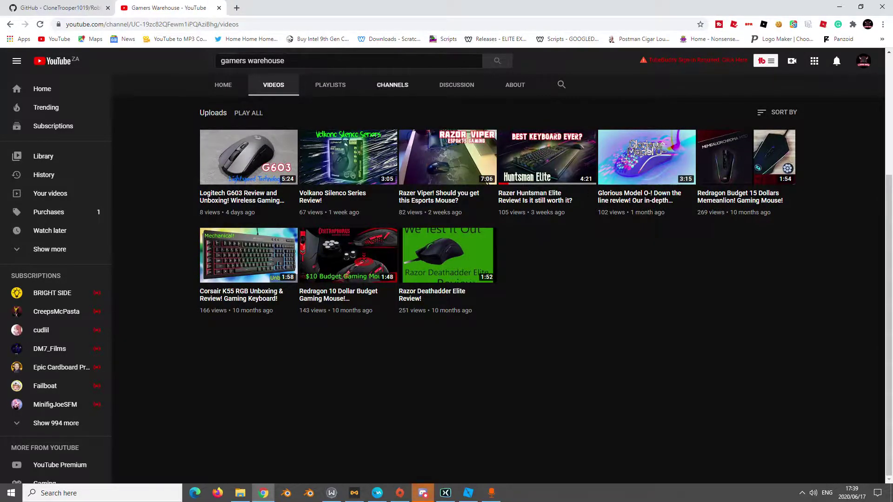
pyautogui.hotkey('ctrl', 'w')
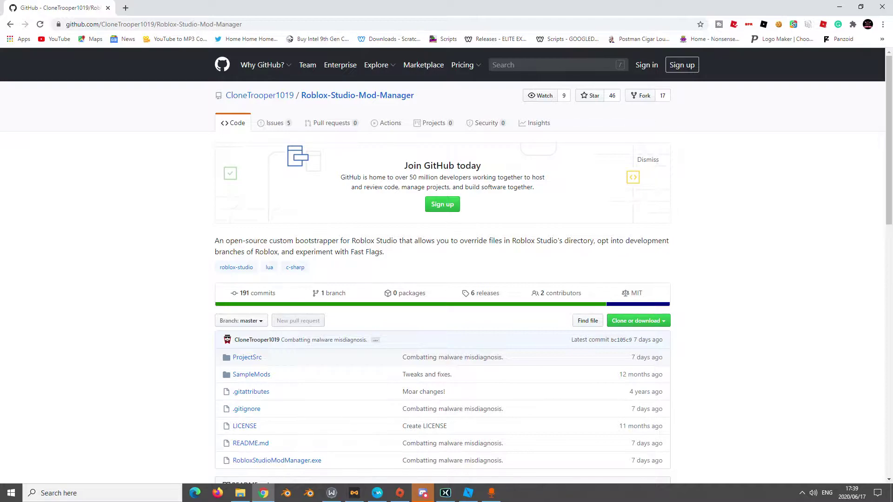
# - Return to Roblox Studio and close it, dismissing the prompt about the open Flat Terrain place
pyautogui.click(468, 493)
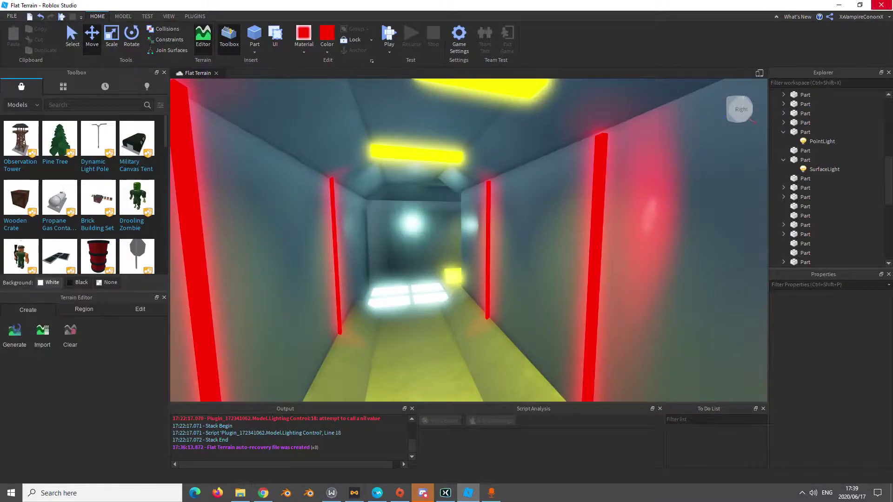
pyautogui.click(882, 4)
pyautogui.click(447, 255)
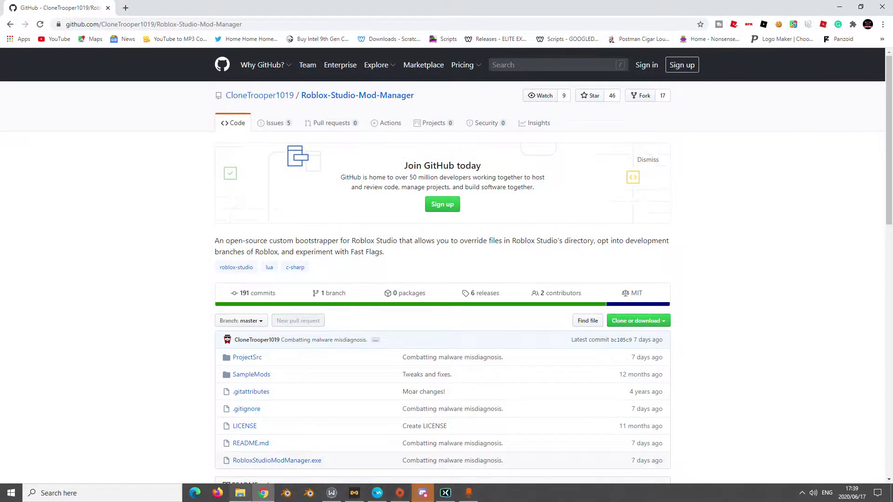
# - Run RobloxStudioModManager.exe from the Roblox-Studio-Mod-Manager-master folder in File Explorer and set its Studio branch to sitetest2.robloxlabs
pyautogui.click(240, 493)
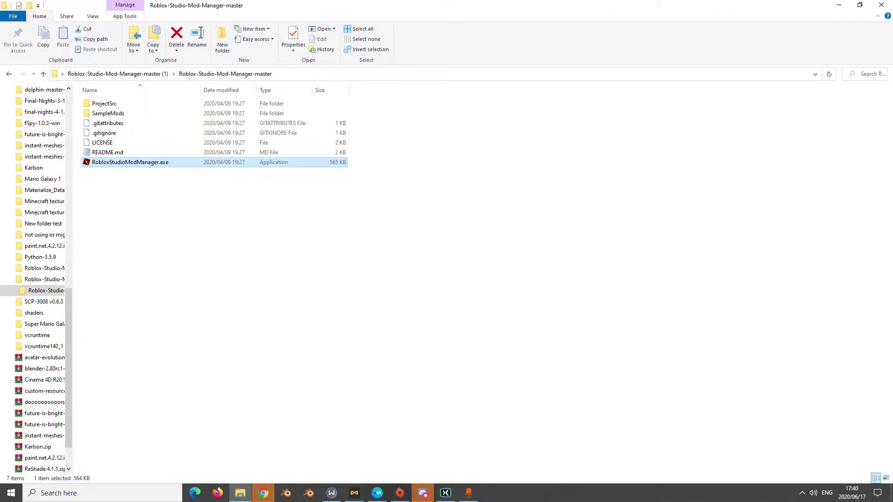
pyautogui.doubleClick(130, 162)
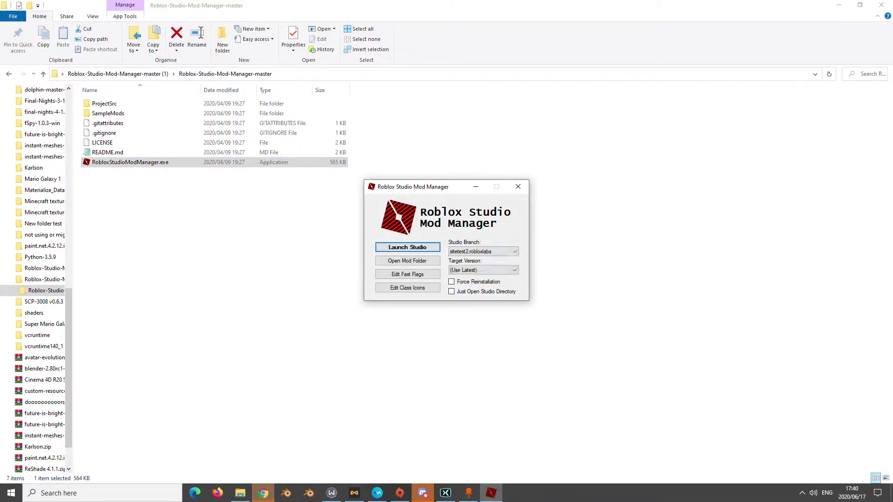
pyautogui.click(483, 252)
pyautogui.click(484, 260)
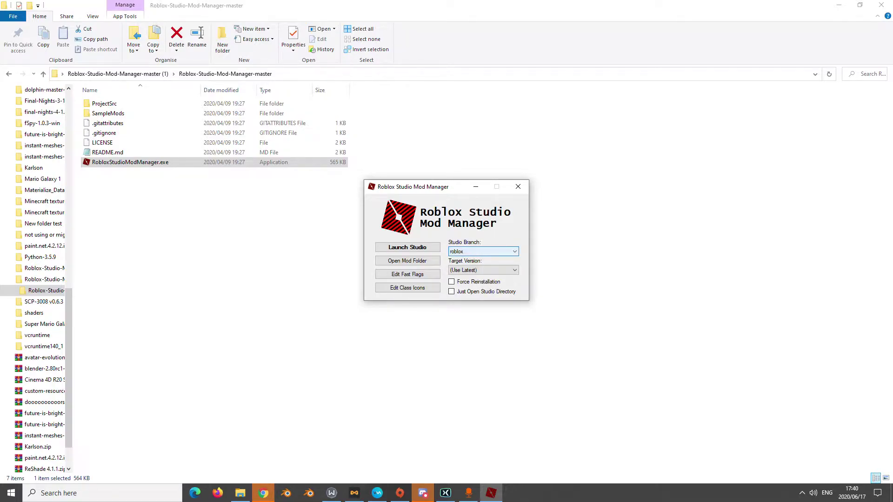
pyautogui.click(484, 251)
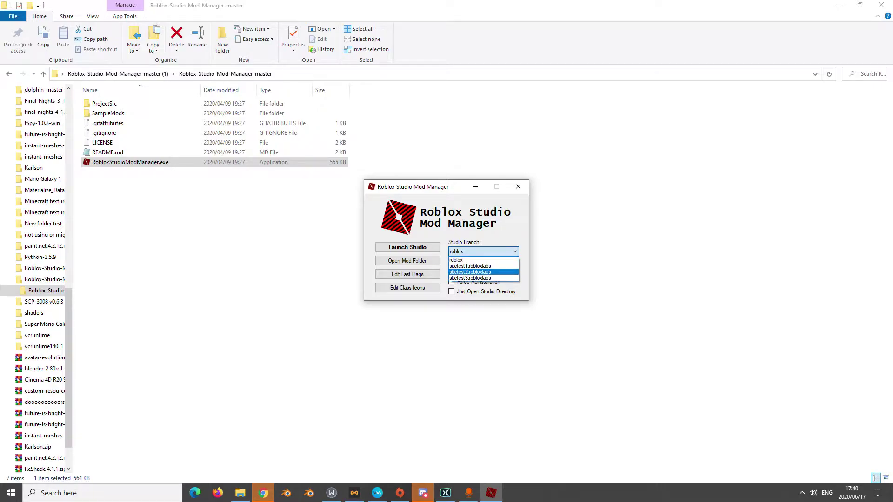
pyautogui.press('Return')
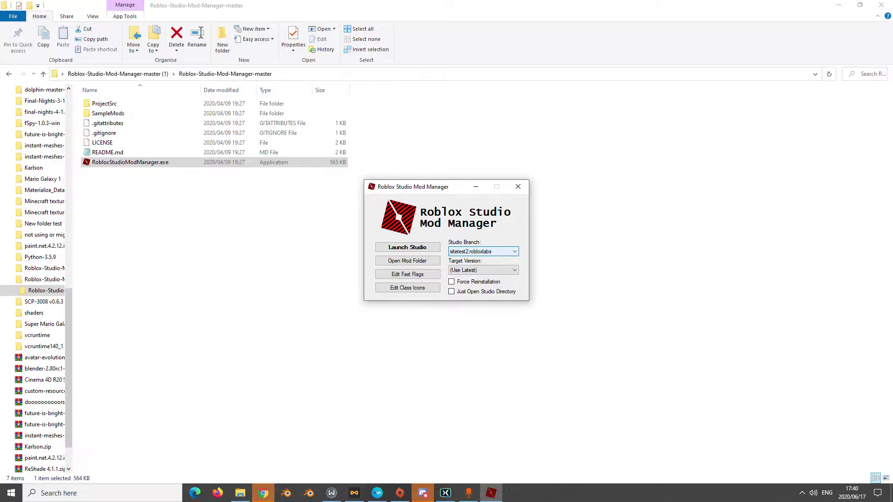
# - Open the fast flag editor, accepting the warning, and add an override for the FutureIsBrightPhase3 flag
pyautogui.click(408, 247)
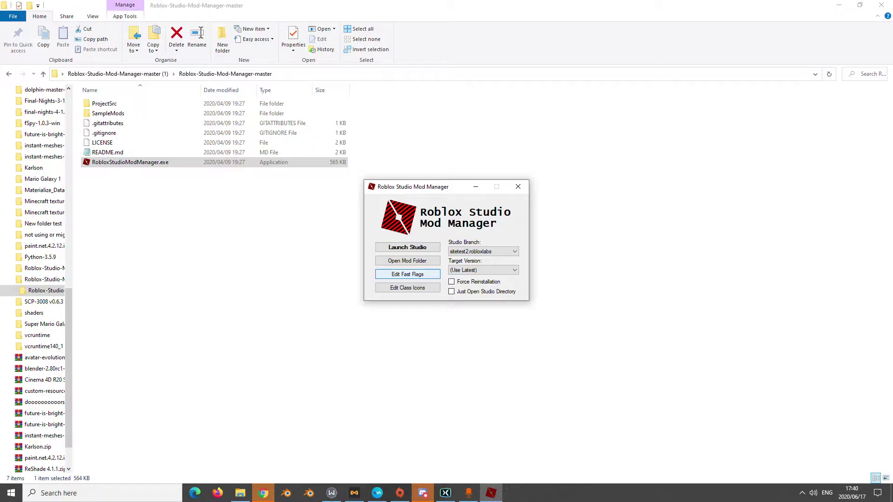
pyautogui.click(407, 274)
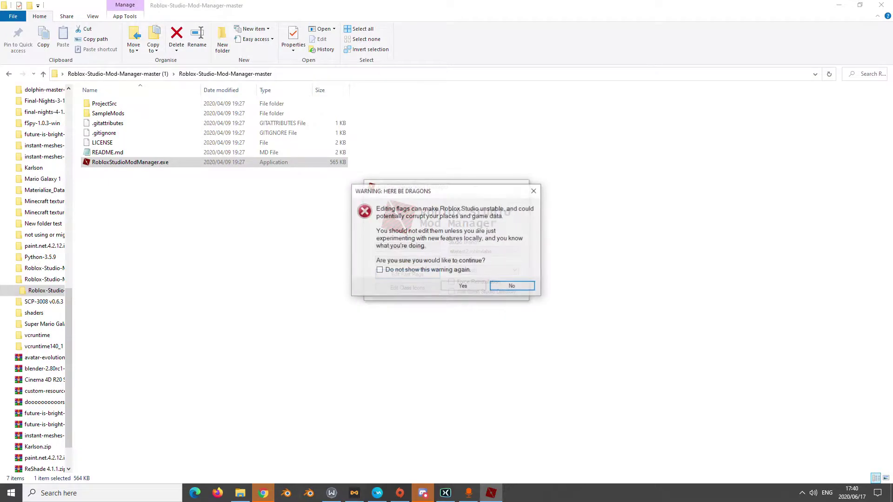
pyautogui.click(463, 287)
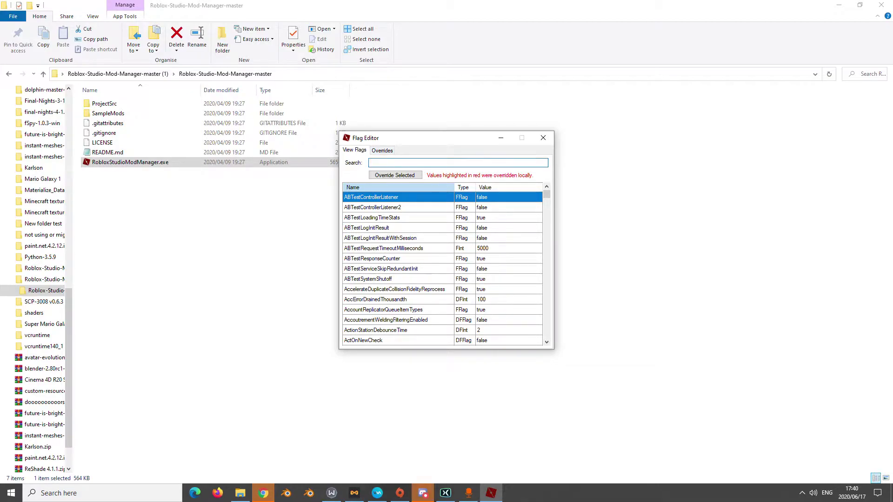
pyautogui.write('fu')
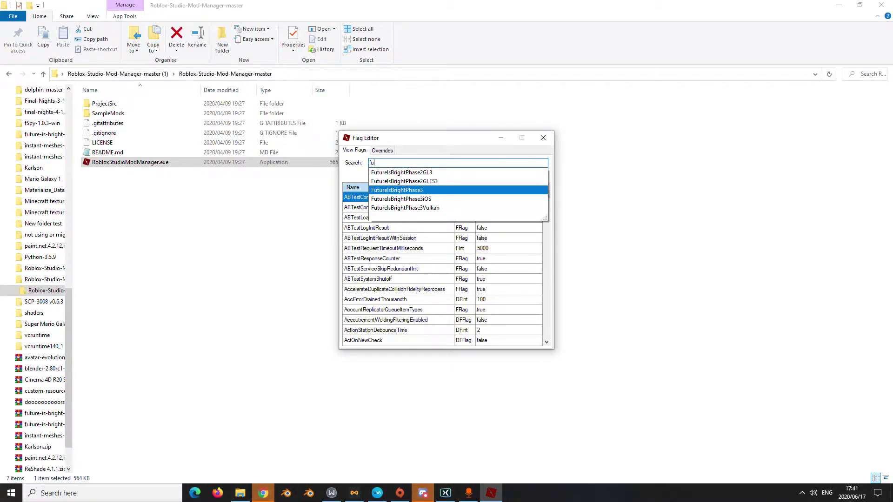
pyautogui.click(396, 190)
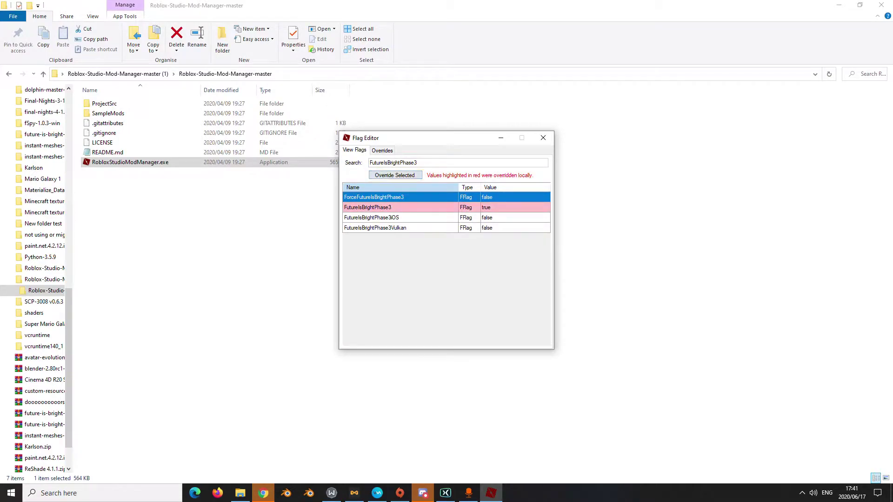
pyautogui.click(395, 208)
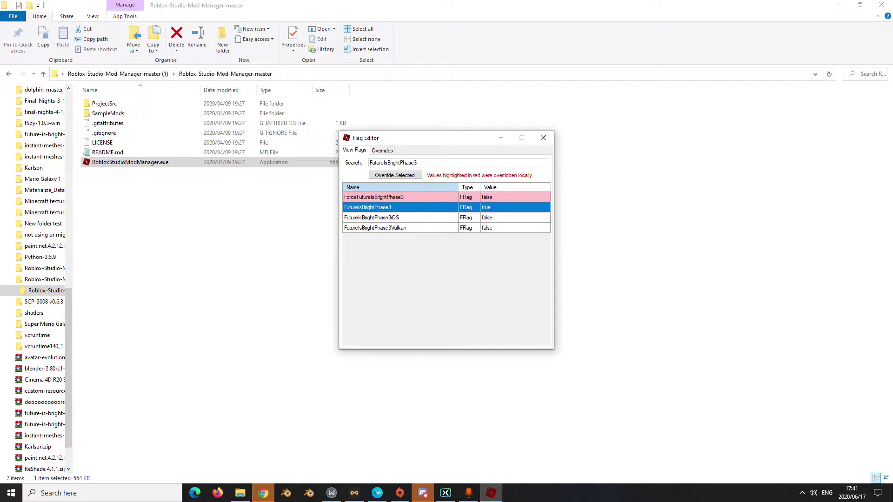
pyautogui.click(395, 176)
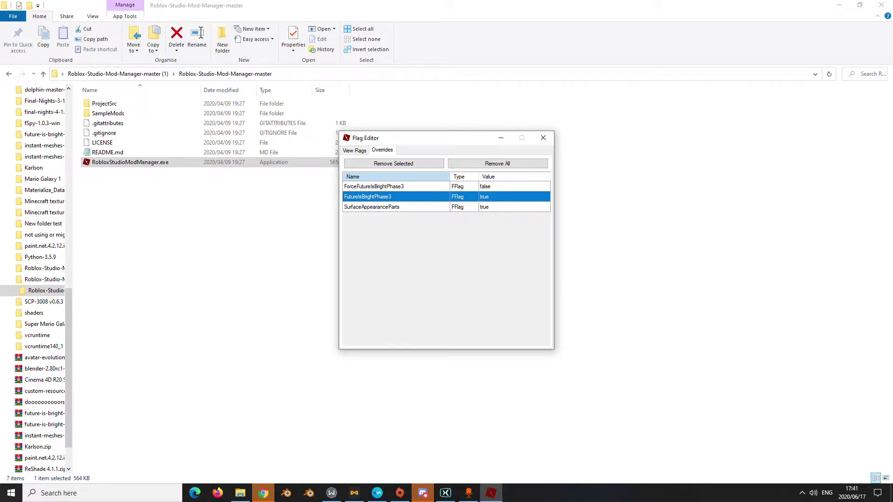
# - Set the FutureIsBrightPhase3 override to true and close the flag editor
pyautogui.click(514, 197)
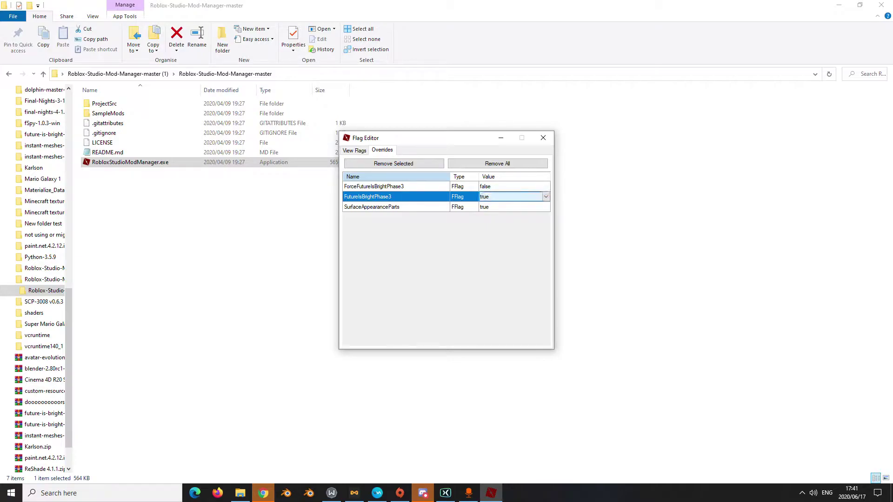
pyautogui.click(511, 197)
pyautogui.click(546, 197)
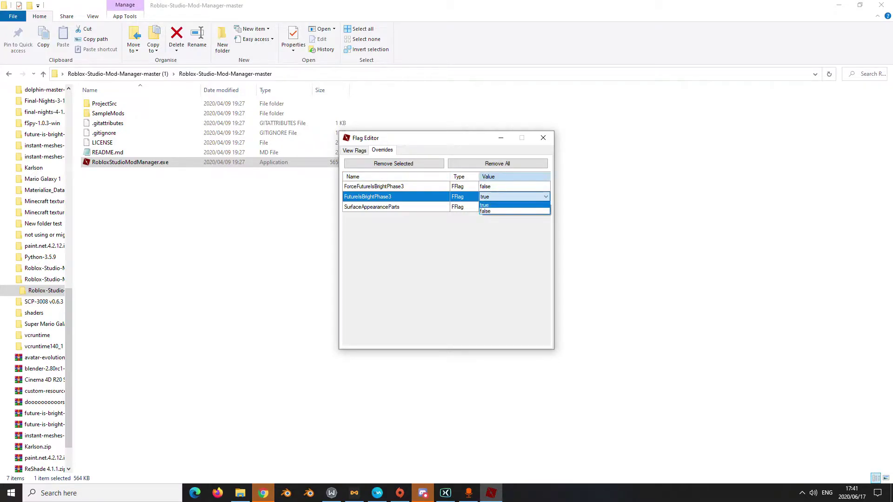
pyautogui.click(515, 205)
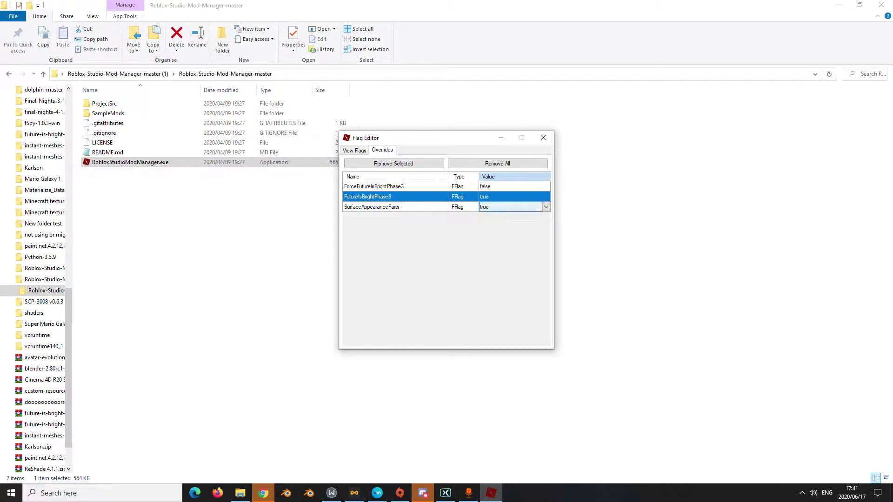
pyautogui.click(543, 138)
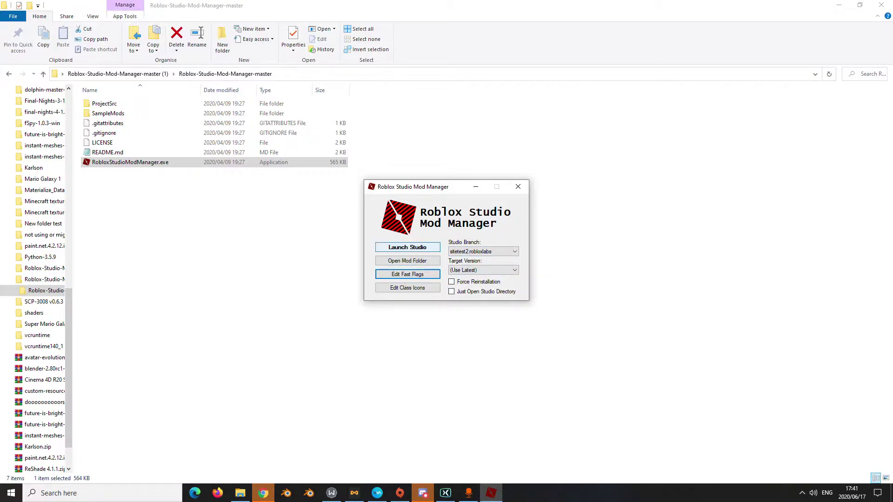
# - Launch Studio from the mod manager, ignore the auto-recovered file and open a new Flat Terrain place
pyautogui.click(408, 247)
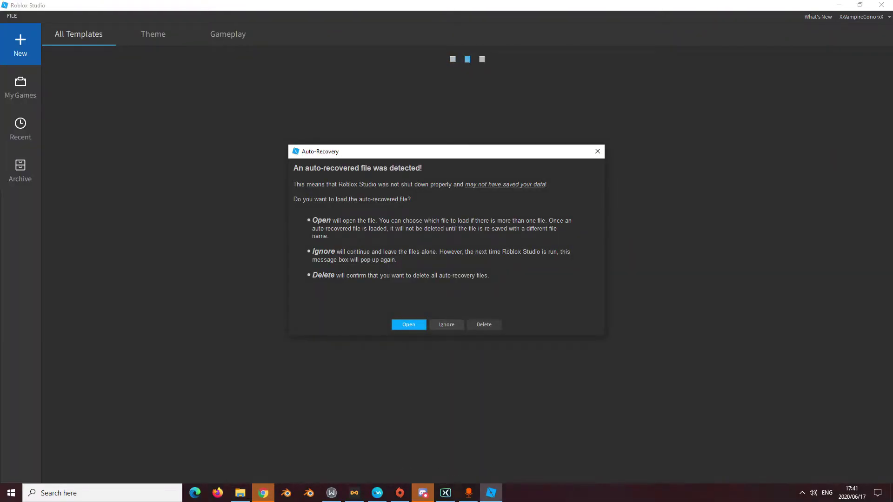
pyautogui.click(446, 325)
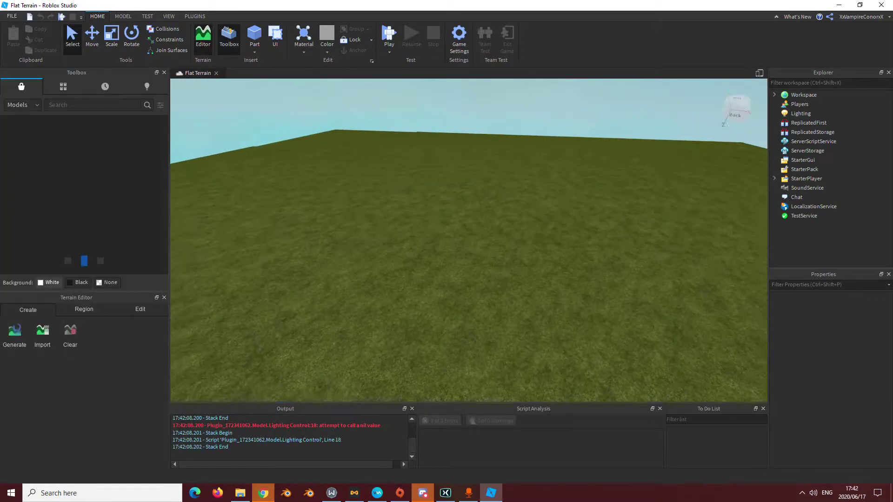
pyautogui.press('w')
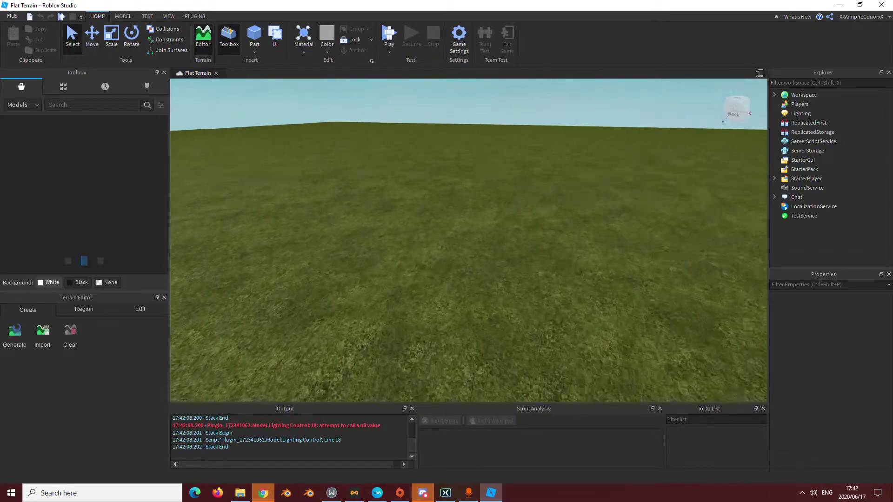
pyautogui.press('w')
pyautogui.moveTo(469, 240); pyautogui.dragTo(409, 283, button='right')
pyautogui.press('s')
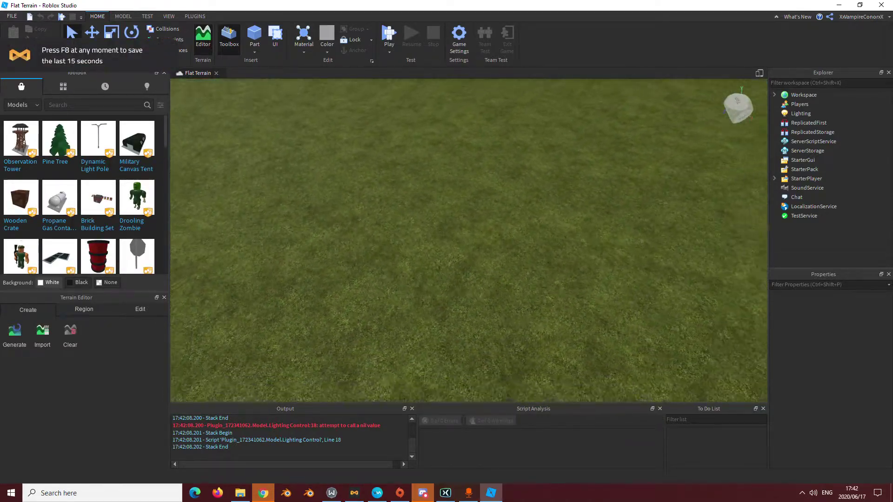
# - Set the part color to Dark orange and the material to Wood, and insert a new part on the grass terrain
pyautogui.moveTo(469, 240); pyautogui.dragTo(426, 215, button='right')
pyautogui.press('w')
pyautogui.press('s')
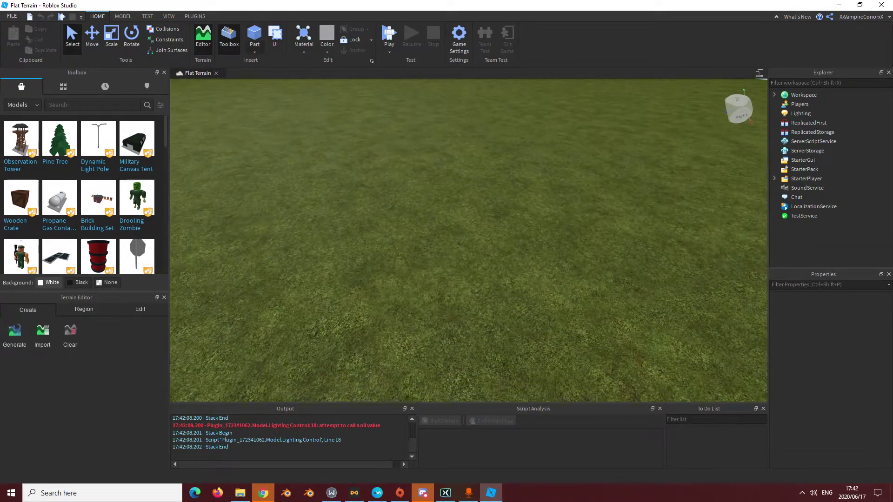
pyautogui.click(327, 50)
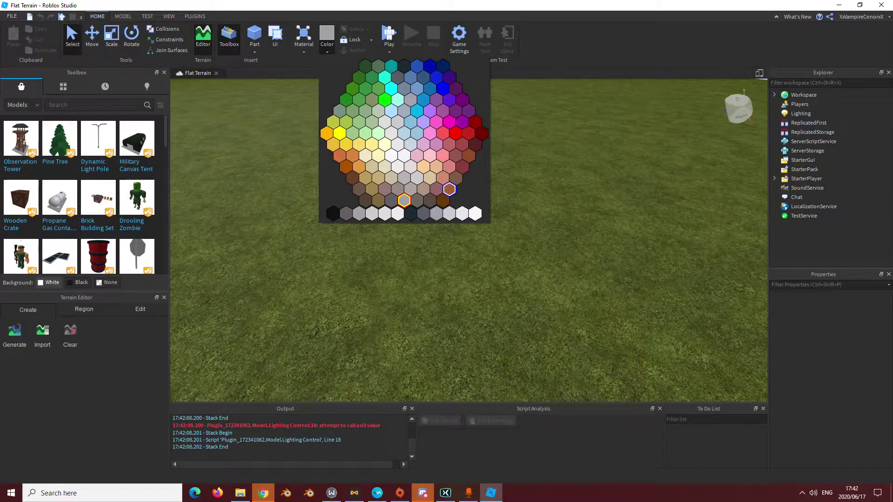
pyautogui.click(449, 189)
pyautogui.click(303, 49)
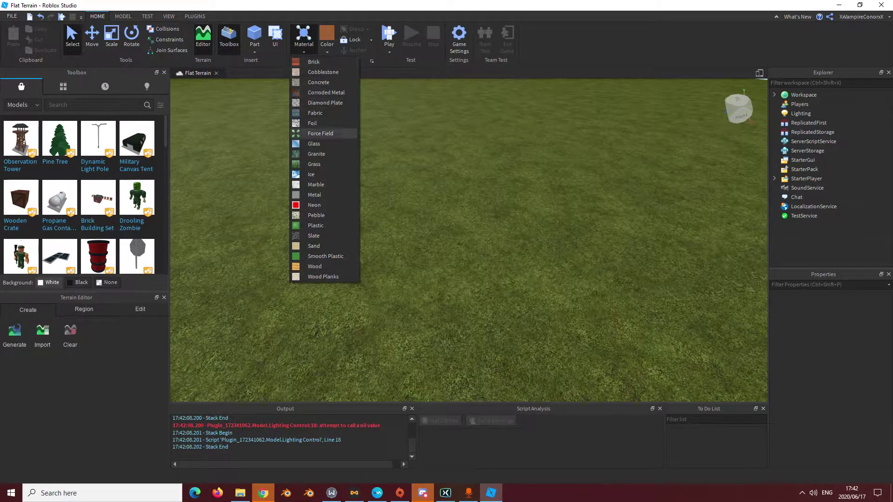
pyautogui.click(321, 266)
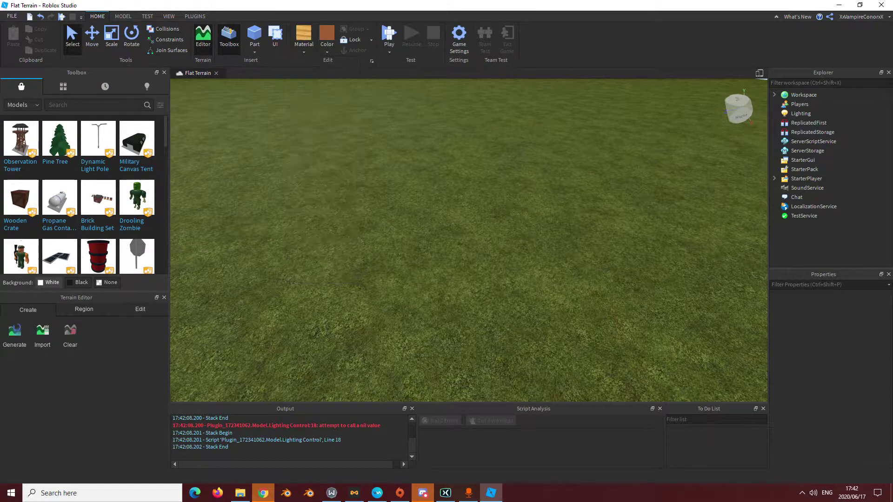
pyautogui.click(255, 35)
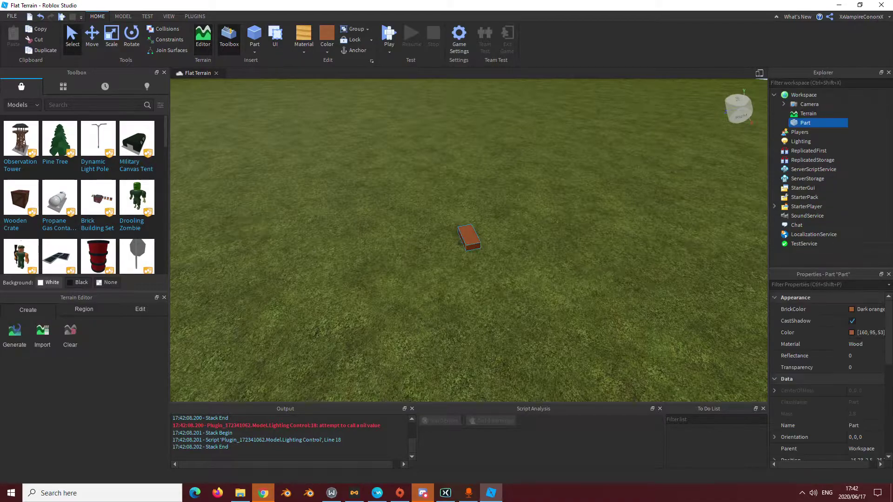
# - Scale the wood part in both horizontal directions into a large rectangular floor slab
pyautogui.click(112, 36)
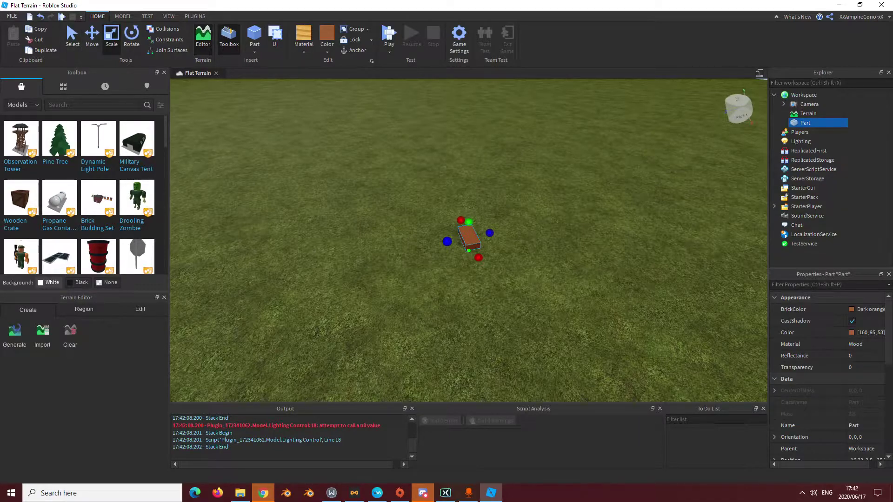
pyautogui.moveTo(447, 242); pyautogui.dragTo(351, 261)
pyautogui.press('a')
pyautogui.moveTo(350, 261); pyautogui.dragTo(414, 269, button='right')
pyautogui.press('d')
pyautogui.moveTo(558, 265); pyautogui.dragTo(582, 339)
pyautogui.press('d')
pyautogui.moveTo(582, 339); pyautogui.dragTo(530, 338, button='right')
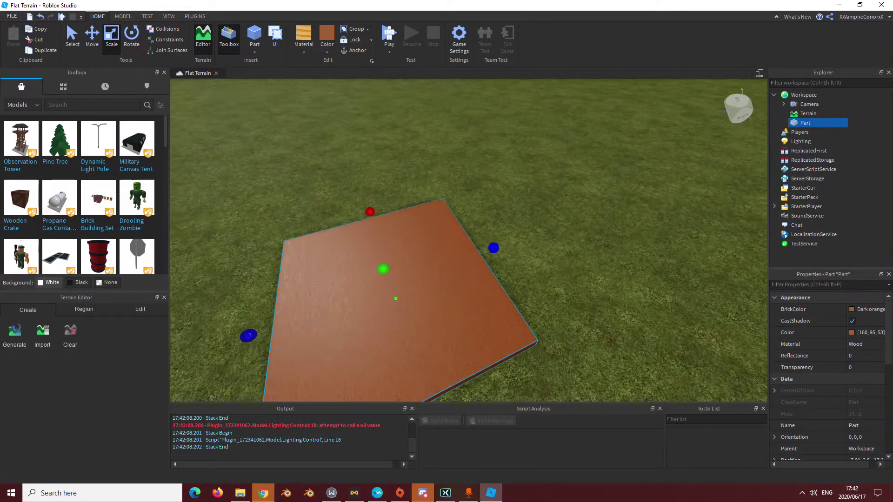
pyautogui.moveTo(494, 248); pyautogui.dragTo(560, 225)
pyautogui.press('a')
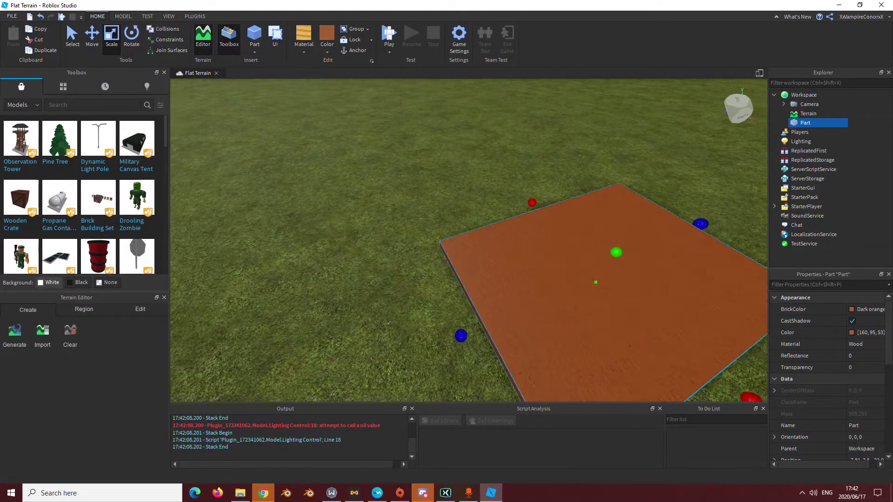
pyautogui.press('s')
pyautogui.moveTo(560, 225); pyautogui.dragTo(619, 230, button='right')
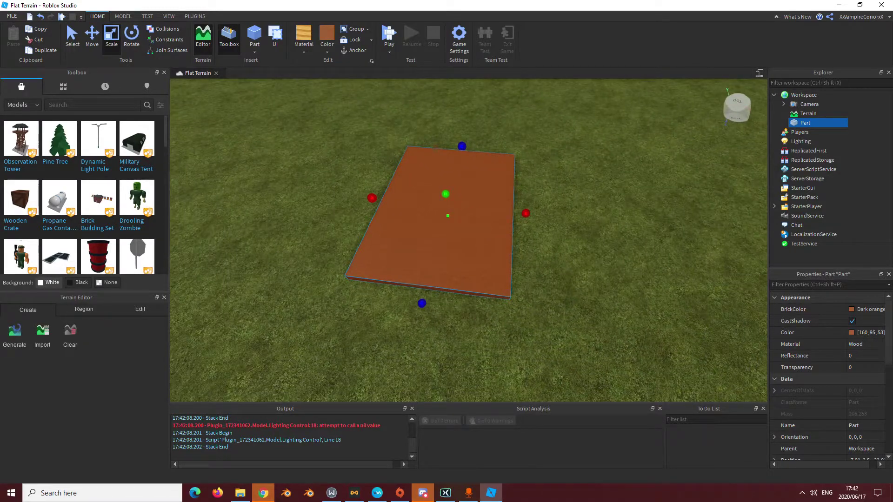
# - Duplicate the floor slab and resize the copy into an upright wall along one long side of the floor
pyautogui.hotkey('ctrl', 'd')
pyautogui.moveTo(526, 213); pyautogui.dragTo(382, 159)
pyautogui.press('s')
pyautogui.press('w')
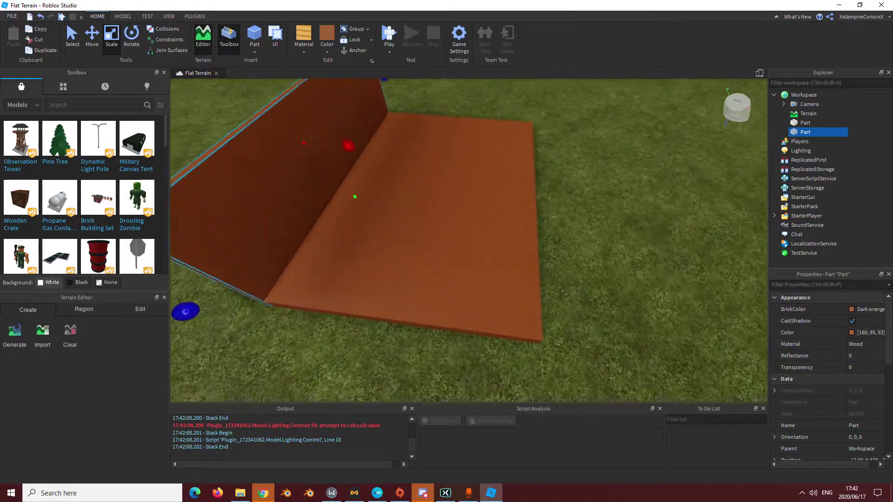
pyautogui.moveTo(383, 160); pyautogui.dragTo(297, 116, button='right')
pyautogui.press('s')
pyautogui.moveTo(397, 170); pyautogui.dragTo(396, 157)
# - Set the wall's material to Concrete and its color to Wheat
pyautogui.click(304, 48)
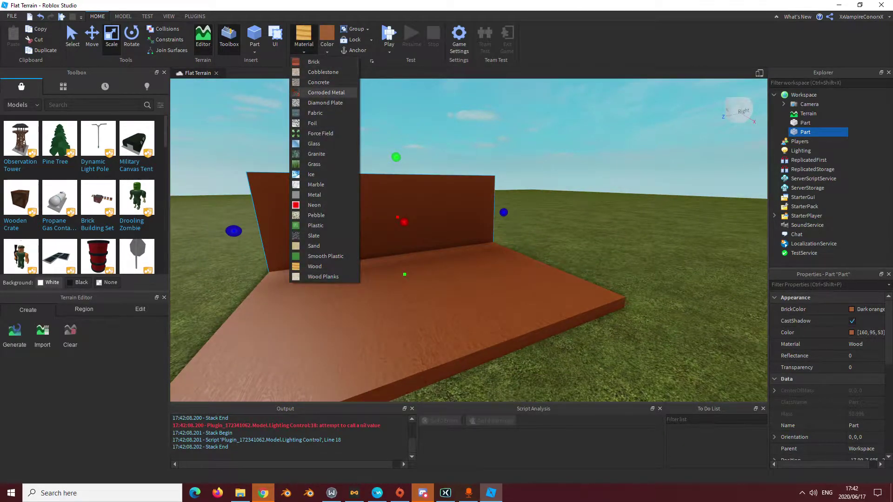
pyautogui.click(321, 82)
pyautogui.click(327, 46)
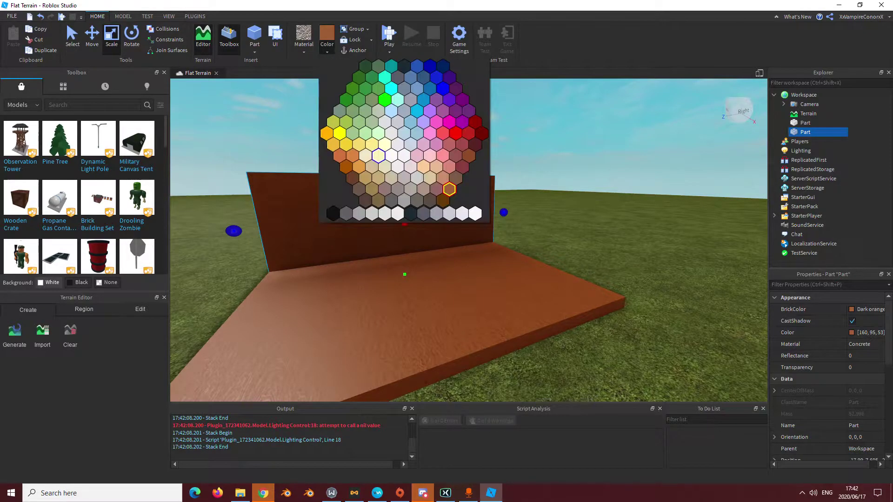
pyautogui.click(366, 156)
# - Duplicate the concrete wall and resize copies into a second wall along the adjacent end of the floor
pyautogui.press('w')
pyautogui.moveTo(366, 156); pyautogui.dragTo(340, 200, button='right')
pyautogui.press('s')
pyautogui.hotkey('ctrl', 'd')
pyautogui.moveTo(263, 208); pyautogui.dragTo(611, 304)
pyautogui.press('s')
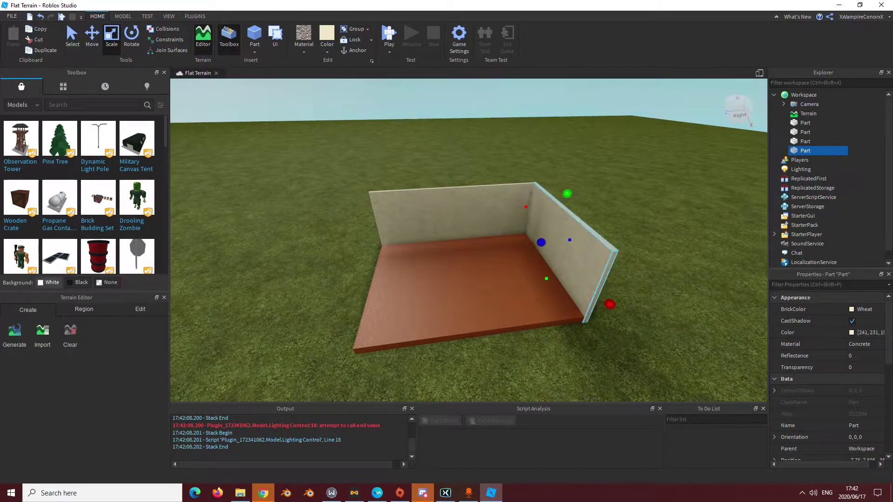
# - Duplicate the end wall and resize copies into a third wall opposite the first one
pyautogui.hotkey('ctrl', 'd')
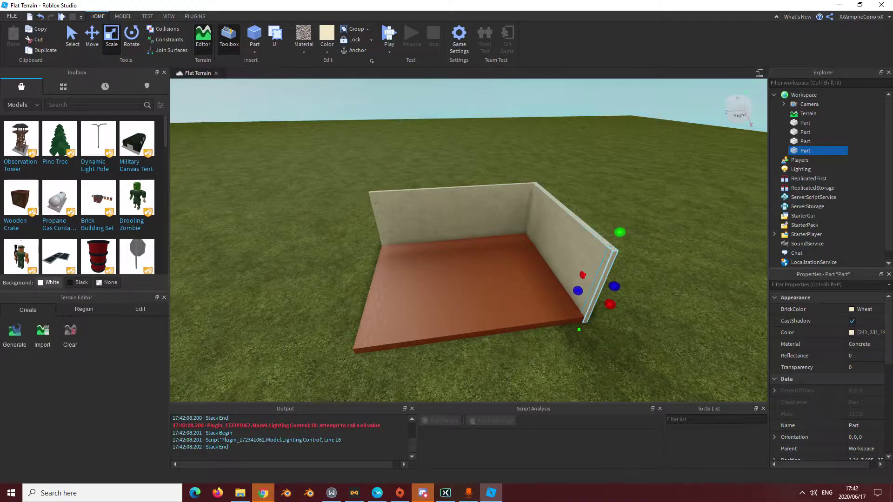
pyautogui.hotkey('ctrl', 'd')
pyautogui.moveTo(578, 291); pyautogui.dragTo(319, 323)
pyautogui.hotkey('ctrl', 'd')
pyautogui.moveTo(608, 281); pyautogui.dragTo(610, 285, button='right')
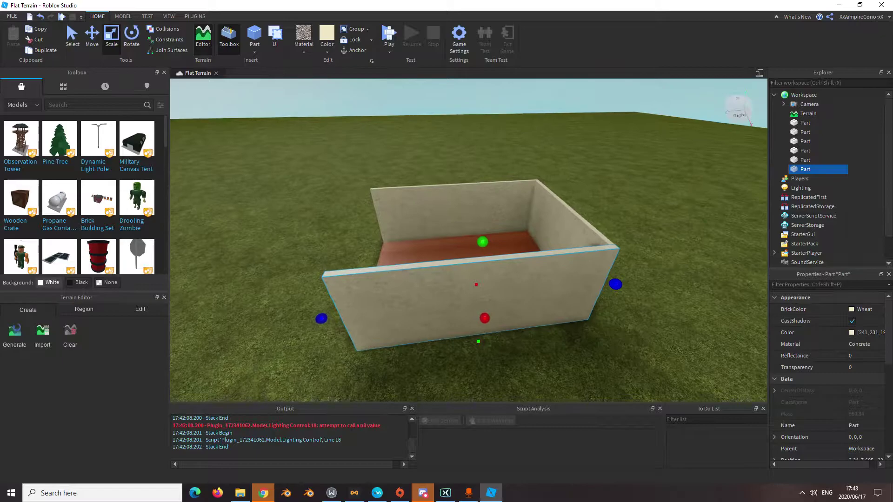
# - Resize the duplicated third wall into a fourth wall that closes the remaining open end of the room
pyautogui.press('a')
pyautogui.moveTo(616, 283); pyautogui.dragTo(477, 315)
pyautogui.press('a')
pyautogui.moveTo(493, 313); pyautogui.dragTo(561, 295, button='right')
pyautogui.moveTo(565, 293); pyautogui.dragTo(374, 206)
pyautogui.moveTo(374, 206); pyautogui.dragTo(347, 186, button='right')
pyautogui.press('w')
# - Duplicate the wood floor and move the copy up to the top of the walls as a ceiling
pyautogui.click(426, 289)
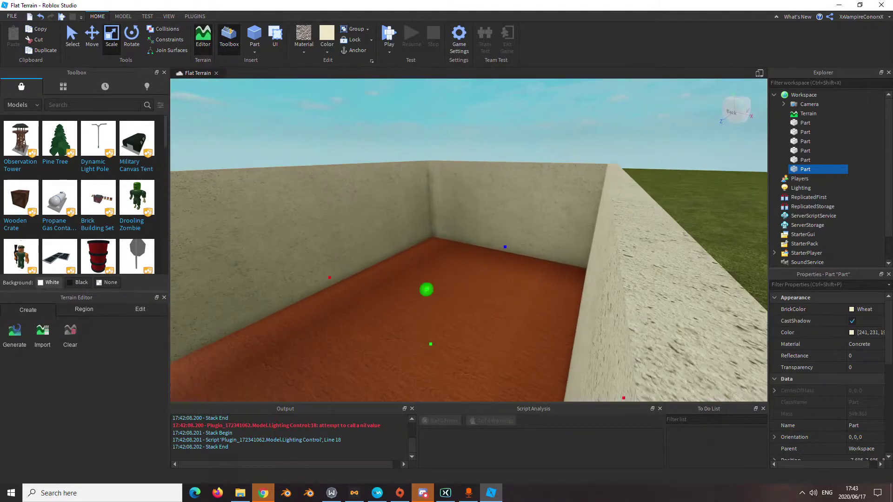
pyautogui.click(92, 36)
pyautogui.hotkey('ctrl', 'd')
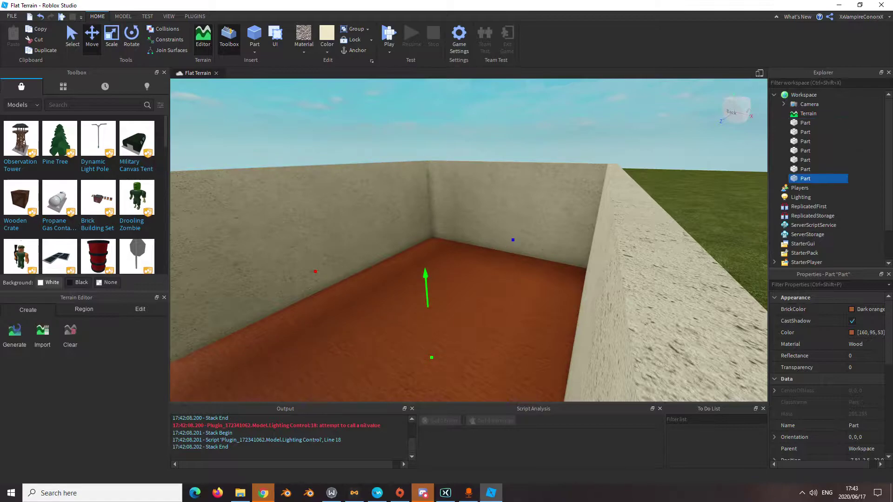
pyautogui.press('s')
pyautogui.moveTo(426, 274); pyautogui.dragTo(435, 157)
pyautogui.press('w')
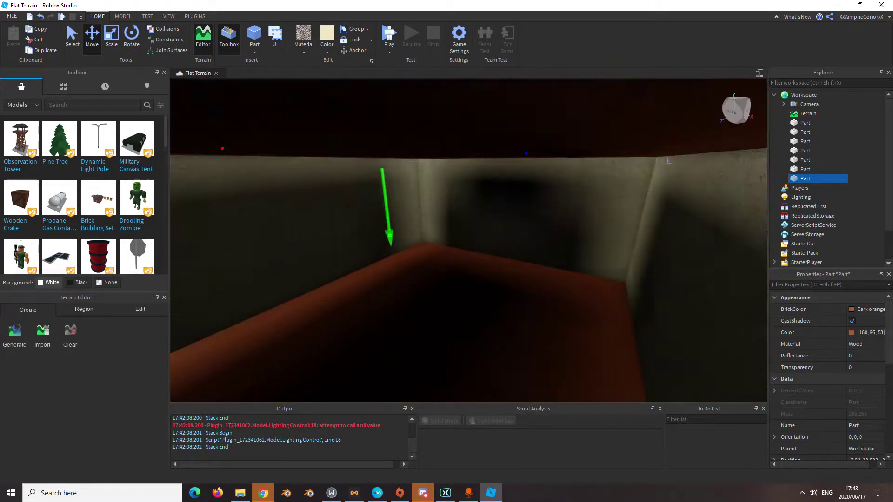
# - Try the Brick material on the ceiling and view it from inside the room
pyautogui.moveTo(436, 158); pyautogui.dragTo(423, 116, button='right')
pyautogui.press('s')
pyautogui.click(303, 51)
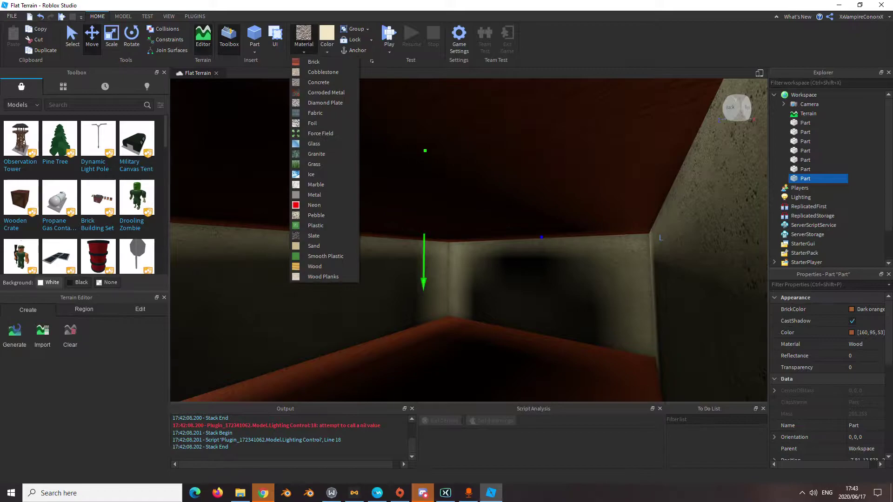
pyautogui.click(314, 62)
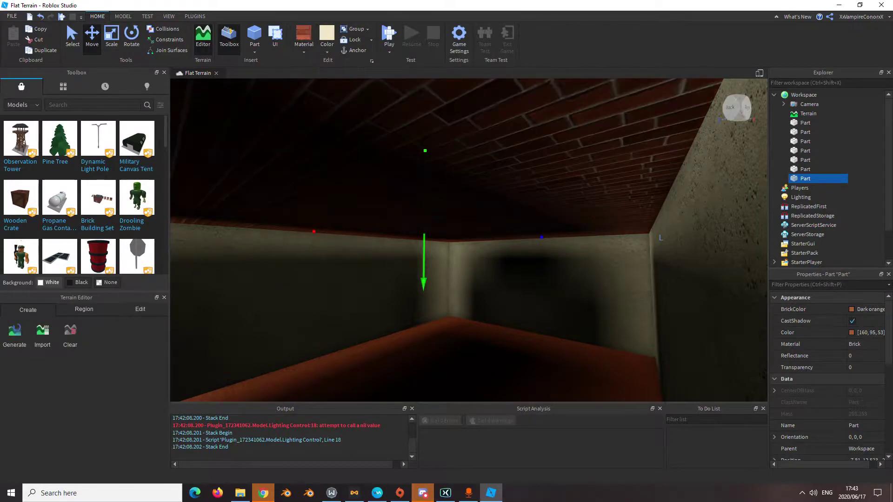
pyautogui.moveTo(423, 163); pyautogui.dragTo(432, 212, button='right')
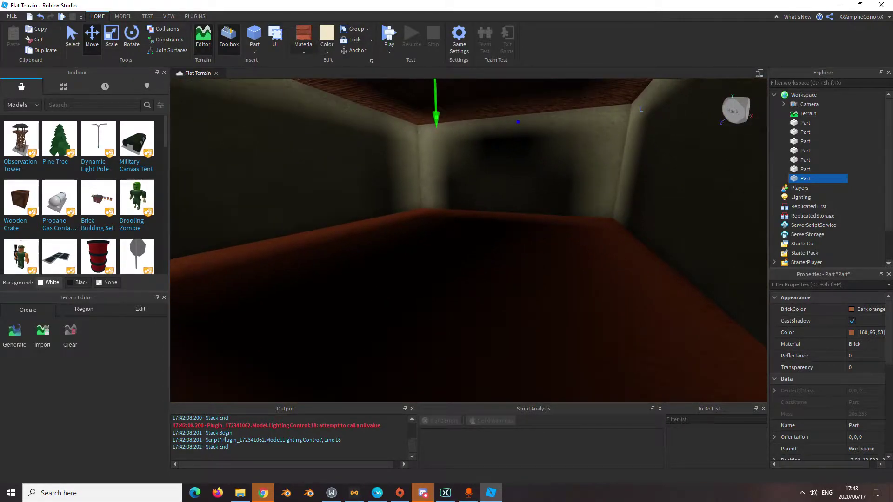
# - Set the ceiling's material to Marble, try Lime green on it, and settle on Brick yellow as its color
pyautogui.click(304, 51)
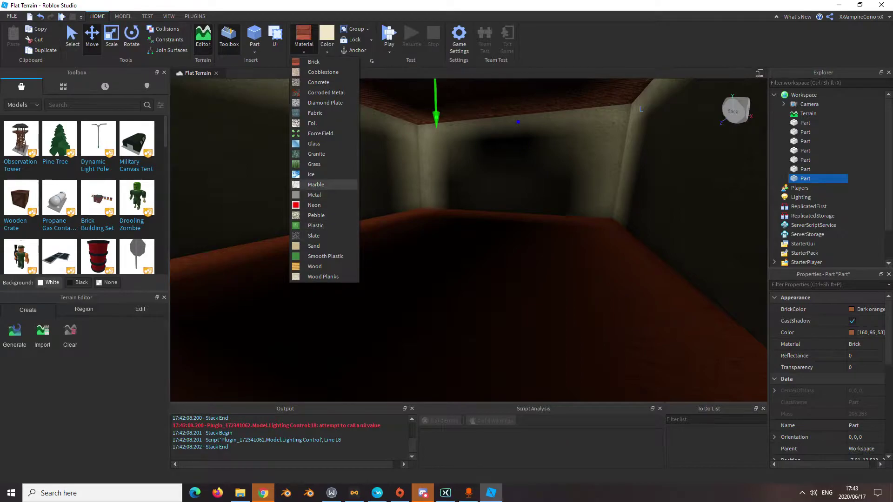
pyautogui.click(317, 185)
pyautogui.moveTo(426, 223); pyautogui.dragTo(424, 186, button='right')
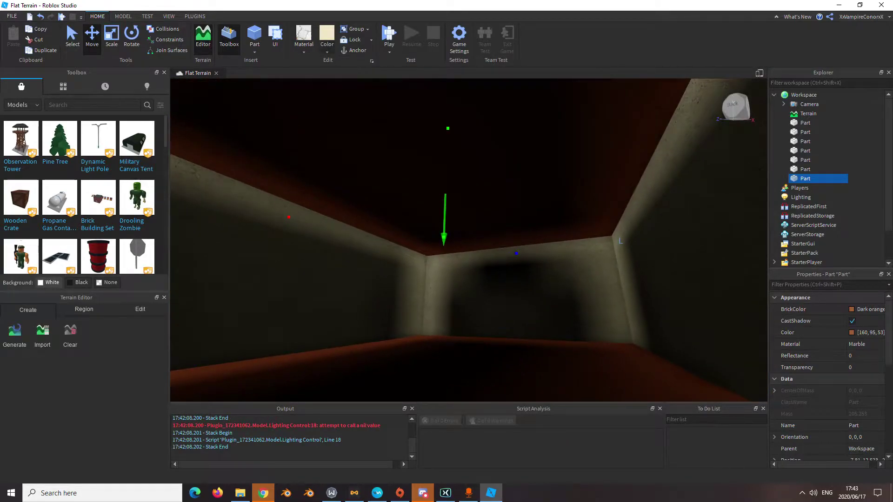
pyautogui.click(327, 50)
pyautogui.click(384, 99)
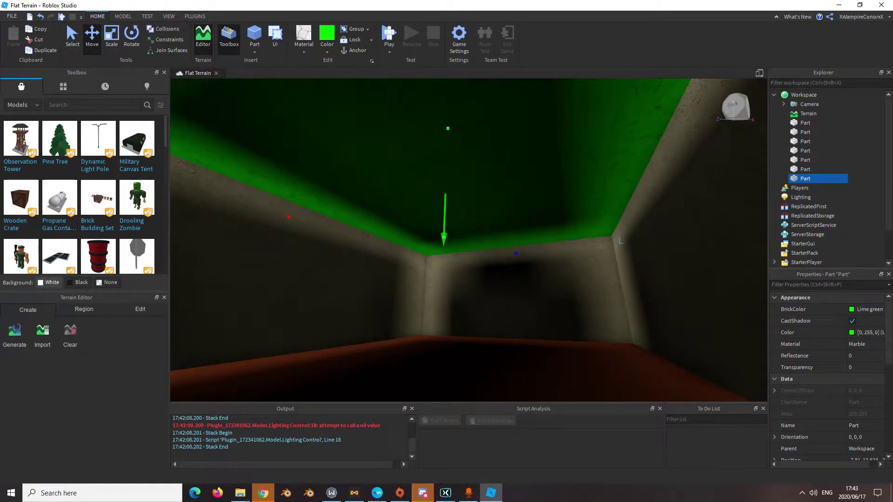
pyautogui.click(327, 50)
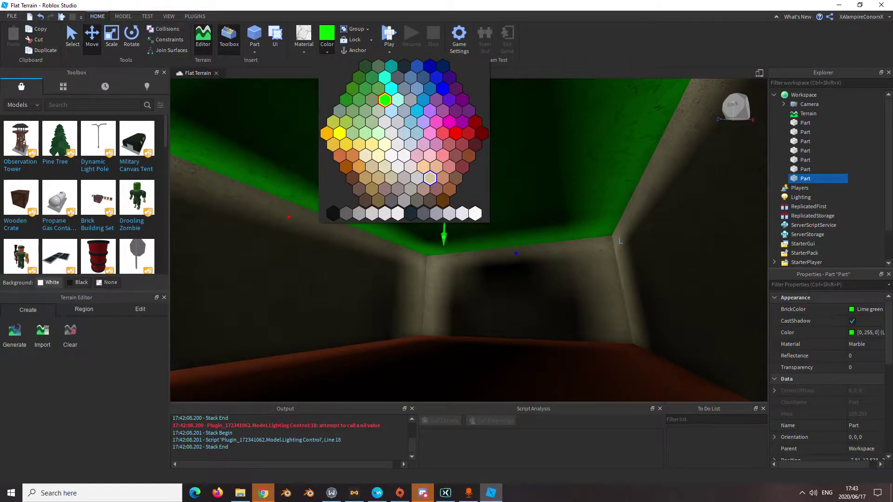
pyautogui.click(430, 178)
# - Turn on anchoring for the selected part
pyautogui.moveTo(430, 178); pyautogui.dragTo(391, 186, button='right')
pyautogui.scroll(-6, 354, 186)
pyautogui.click(354, 186)
pyautogui.scroll(6, 353, 186)
pyautogui.moveTo(326, 168); pyautogui.dragTo(311, 168, button='right')
# - Set the Technology property of the Lighting service to Future
pyautogui.click(801, 197)
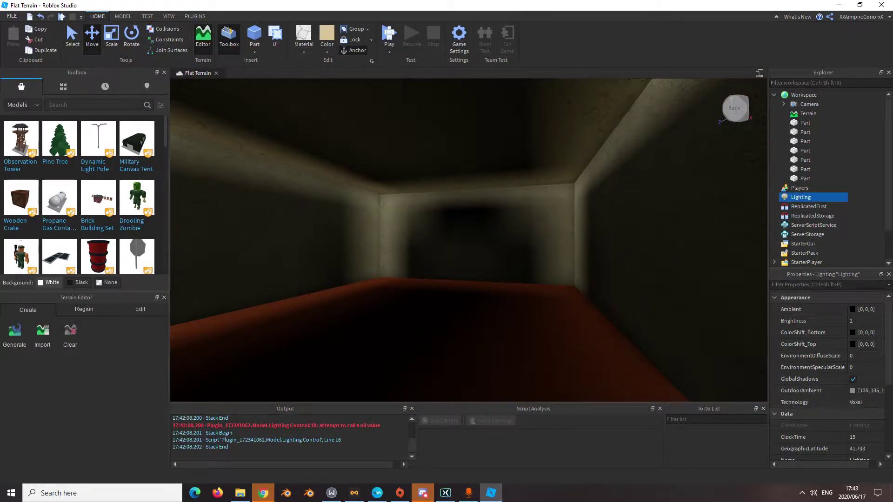
pyautogui.click(857, 403)
pyautogui.click(858, 403)
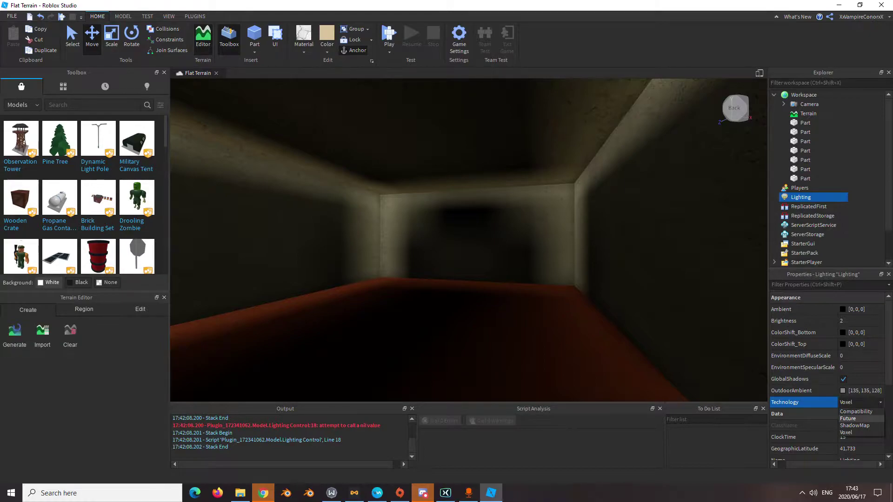
pyautogui.click(848, 418)
# - Look around the dark interior of the room to examine the shadows under Future lighting
pyautogui.moveTo(469, 240); pyautogui.dragTo(449, 275, button='right')
pyautogui.press('w')
pyautogui.press('s')
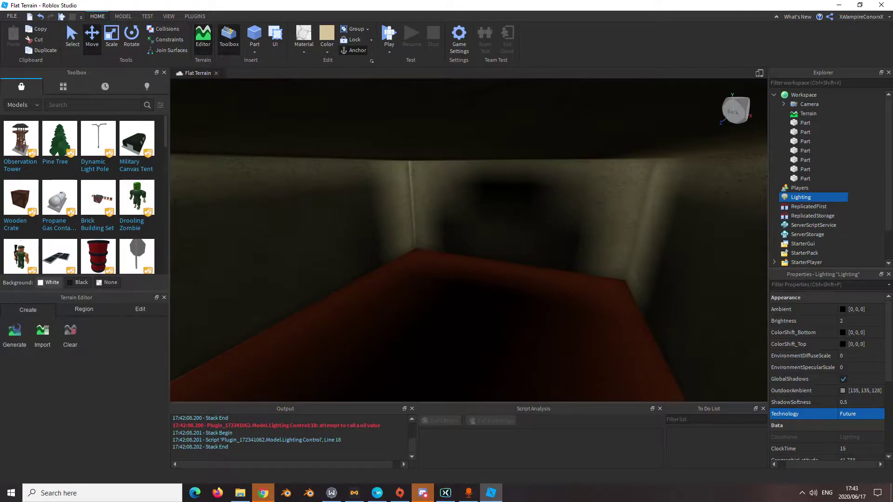
pyautogui.moveTo(449, 274); pyautogui.dragTo(427, 300, button='right')
pyautogui.press('w')
pyautogui.press('s')
pyautogui.press('w')
pyautogui.press('s')
# - Insert a new part inside the room and add a SurfaceLight to it
pyautogui.click(255, 35)
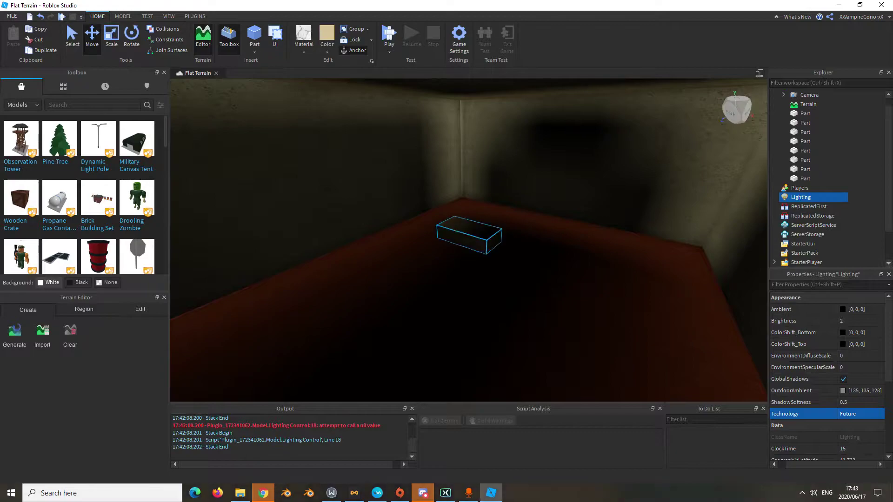
pyautogui.click(468, 236)
pyautogui.moveTo(468, 236); pyautogui.dragTo(362, 233, button='right')
pyautogui.press('w')
pyautogui.press('d')
pyautogui.press('w')
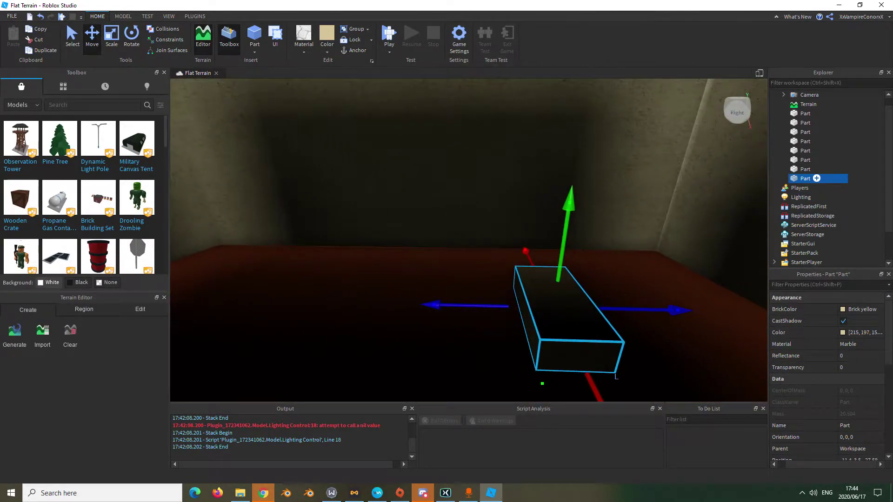
pyautogui.click(817, 178)
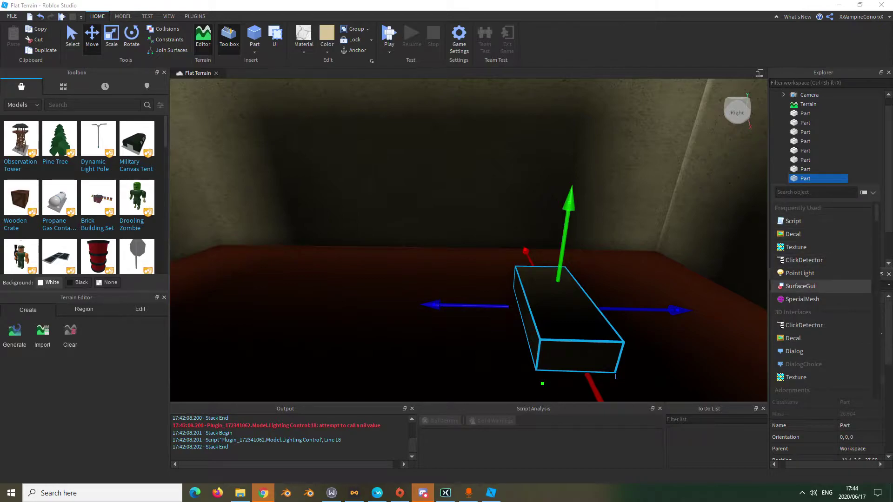
pyautogui.write('s')
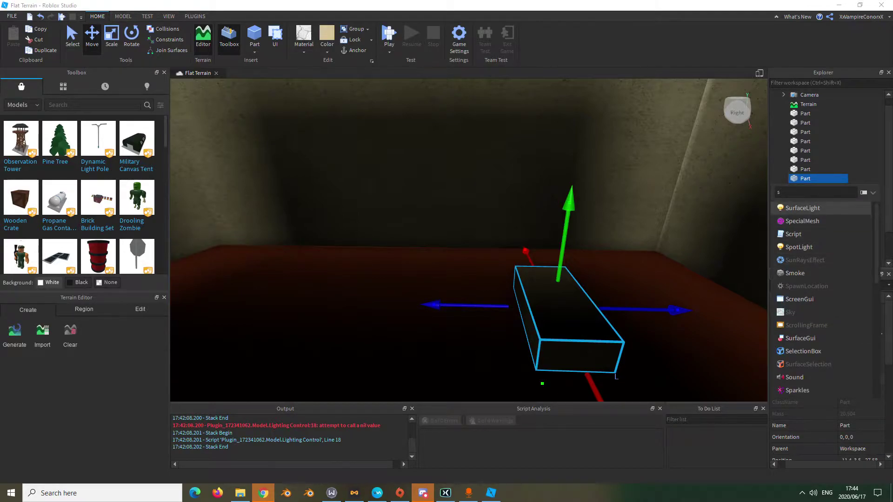
pyautogui.click(811, 209)
# - Examine from several angles how the SurfaceLight illuminates the floor and the nearby wall
pyautogui.press('d')
pyautogui.moveTo(470, 232); pyautogui.dragTo(400, 243, button='right')
pyautogui.press('d')
pyautogui.press('a')
pyautogui.press('s')
pyautogui.moveTo(407, 285); pyautogui.dragTo(284, 256, button='right')
pyautogui.press('d')
pyautogui.press('w')
pyautogui.press('s')
pyautogui.press('a')
pyautogui.press('s')
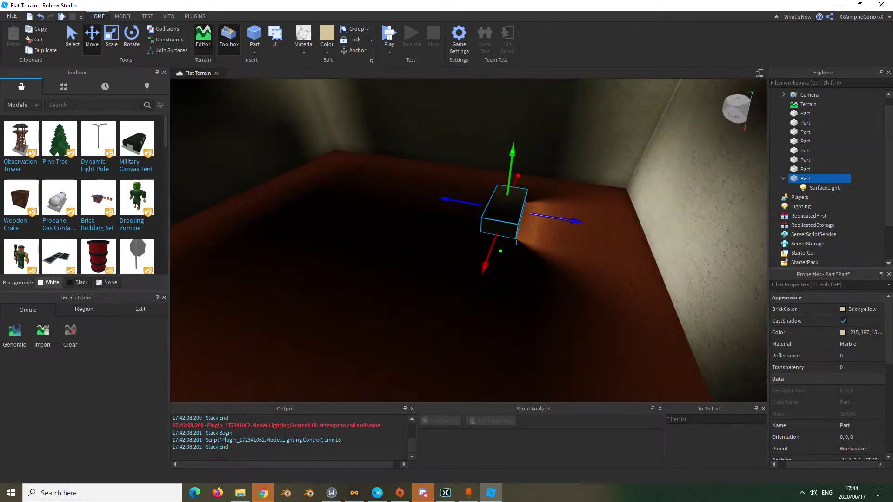
# - Move the light part horizontally across the room and raise it slightly above the floor
pyautogui.press('a')
pyautogui.moveTo(556, 218); pyautogui.dragTo(476, 177)
pyautogui.press('d')
pyautogui.moveTo(477, 177)
pyautogui.mouseDown(button='right')
pyautogui.moveTo(362, 164)
pyautogui.moveTo(414, 153)
pyautogui.moveTo(467, 159)
pyautogui.moveTo(470, 182)
pyautogui.moveTo(463, 174)
pyautogui.mouseUp(button='right')
pyautogui.press('s')
pyautogui.press('w')
pyautogui.press('w')
pyautogui.press('a')
pyautogui.press('d')
pyautogui.press('d')
pyautogui.press('s')
pyautogui.press('a')
pyautogui.press('w')
pyautogui.press('s')
pyautogui.moveTo(464, 178); pyautogui.dragTo(462, 161)
# - Examine up close the light's reflections on the wood floor and the concrete wall's surface texture
pyautogui.press('d')
pyautogui.moveTo(463, 161); pyautogui.dragTo(402, 160, button='right')
pyautogui.press('w')
pyautogui.press('d')
pyautogui.press('w')
pyautogui.press('a')
pyautogui.press('d')
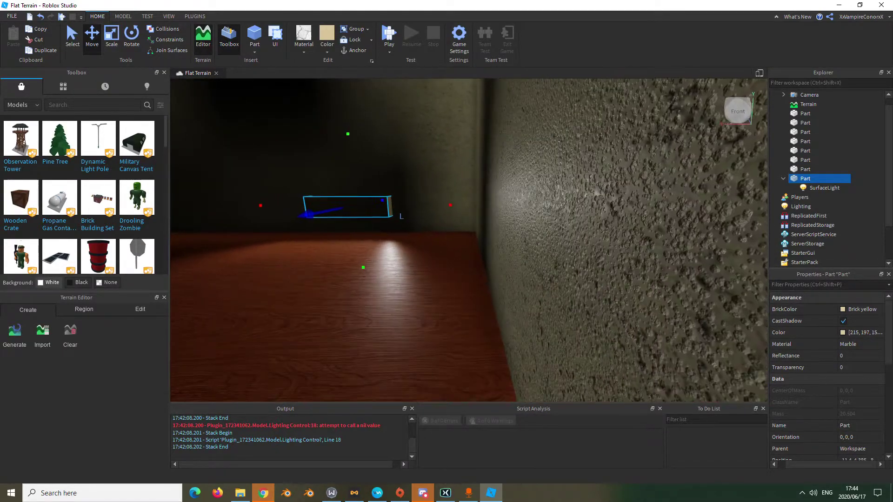
pyautogui.press('s')
pyautogui.moveTo(403, 160)
pyautogui.mouseDown(button='right')
pyautogui.moveTo(433, 158)
pyautogui.moveTo(397, 157)
pyautogui.mouseUp(button='right')
pyautogui.press('w')
pyautogui.press('a')
pyautogui.press('s')
pyautogui.press('w')
pyautogui.press('d')
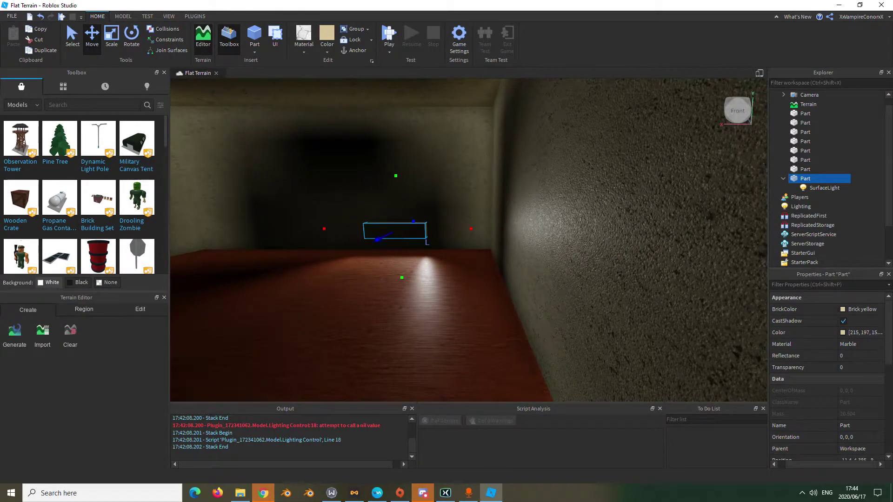
# - Examine the light's falloff on the floor and surrounding walls from farther back and from several angles
pyautogui.press('s')
pyautogui.press('a')
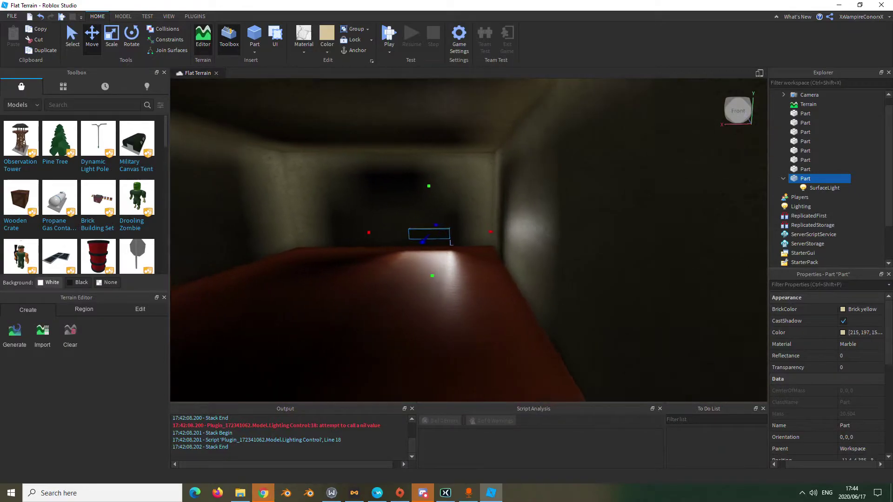
pyautogui.moveTo(398, 157); pyautogui.dragTo(441, 152, button='right')
pyautogui.press('w')
pyautogui.click(304, 50)
pyautogui.press('s')
pyautogui.press('w')
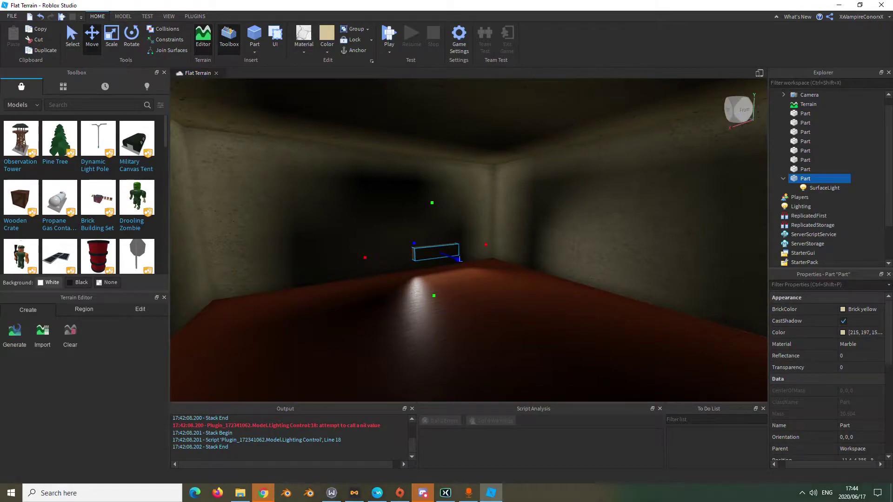
pyautogui.press('w')
# - Raise the SurfaceLight part from just above the floor to near the ceiling
pyautogui.moveTo(469, 240); pyautogui.dragTo(498, 261, button='right')
pyautogui.press('s')
pyautogui.moveTo(409, 217); pyautogui.dragTo(421, 221)
pyautogui.press('a')
pyautogui.moveTo(420, 221); pyautogui.dragTo(479, 193, button='right')
pyautogui.moveTo(426, 222); pyautogui.dragTo(421, 133)
# - Rotate the SurfaceLight part to an orientation of -90, 0, 0 and inspect its light on the wood floor
pyautogui.hotkey('ctrl', '4')
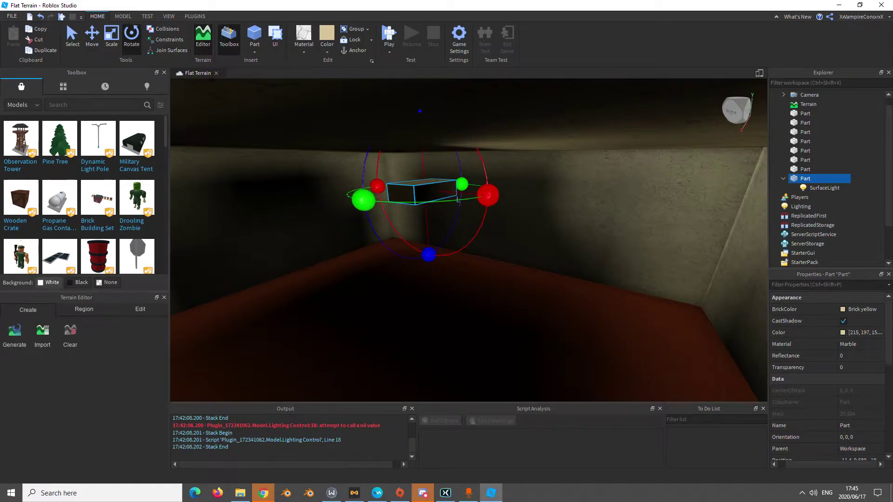
pyautogui.moveTo(488, 195); pyautogui.dragTo(428, 254)
pyautogui.press('d')
pyautogui.moveTo(429, 254); pyautogui.dragTo(223, 309, button='right')
pyautogui.press('w')
pyautogui.press('s')
pyautogui.press('d')
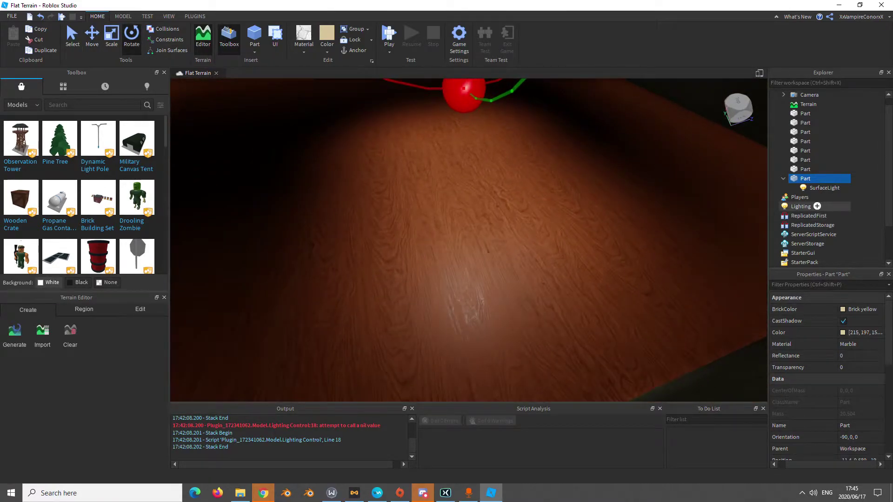
# - Duplicate the rotated light part and shift the copy sideways across the room
pyautogui.press('a')
pyautogui.moveTo(446, 251); pyautogui.dragTo(591, 212, button='right')
pyautogui.press('f')
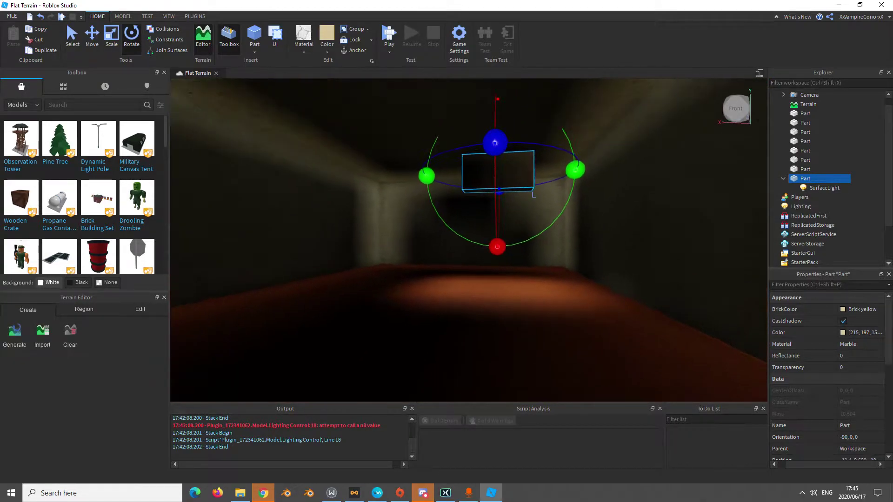
pyautogui.hotkey('ctrl', '2')
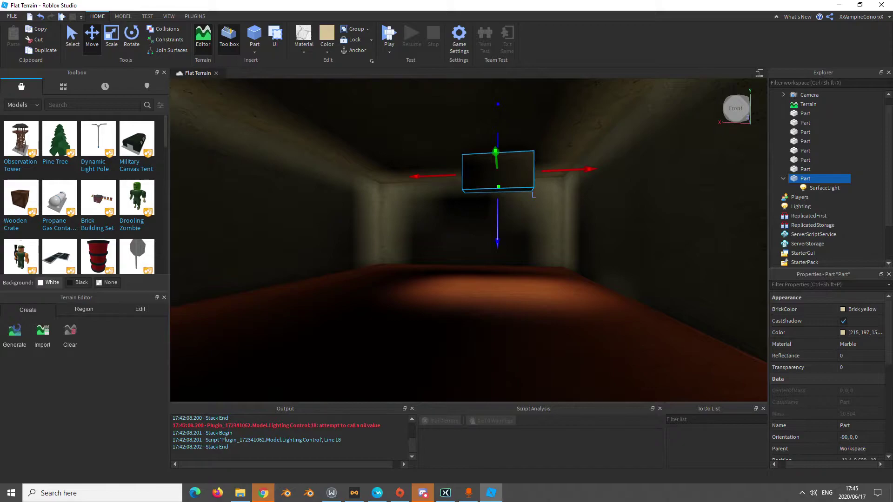
pyautogui.hotkey('ctrl', 'd')
pyautogui.moveTo(588, 169); pyautogui.dragTo(424, 176)
pyautogui.moveTo(425, 176); pyautogui.dragTo(307, 173, button='right')
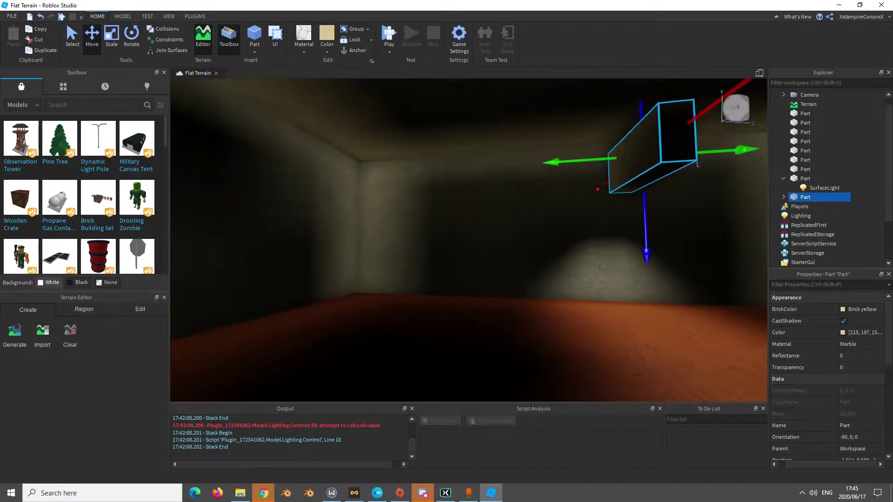
# - Move the copied light part close to the adjacent wall and check its light in the corner
pyautogui.moveTo(502, 163); pyautogui.dragTo(460, 181)
pyautogui.press('a')
pyautogui.press('d')
pyautogui.press('a')
pyautogui.moveTo(460, 180); pyautogui.dragTo(556, 224, button='right')
pyautogui.press('d')
pyautogui.moveTo(432, 223); pyautogui.dragTo(433, 223, button='right')
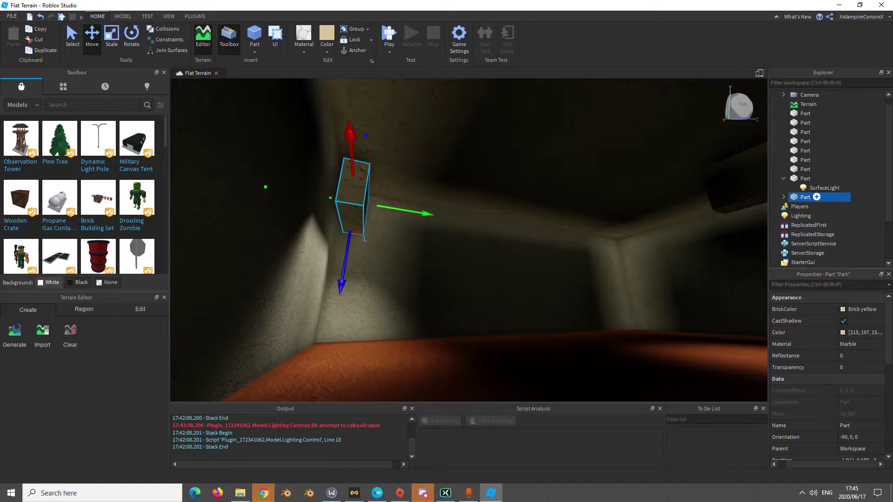
# - Replace the copied part's SurfaceLight with a SpotLight
pyautogui.click(784, 197)
pyautogui.click(825, 207)
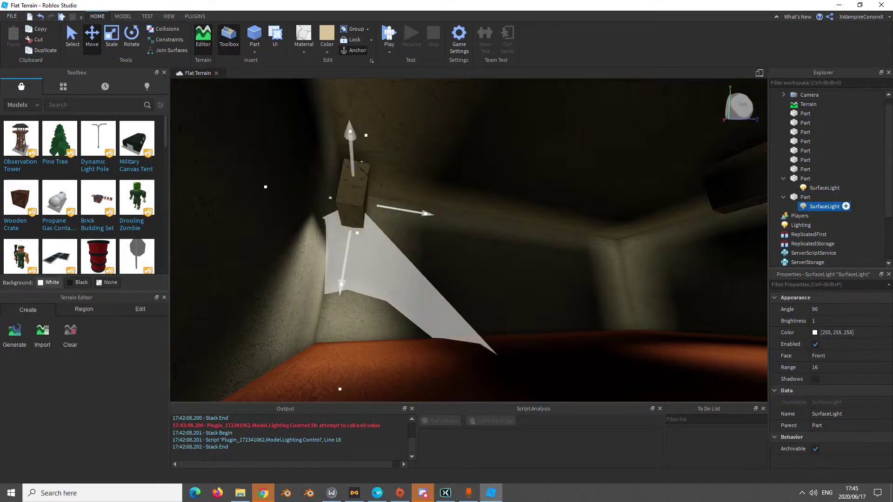
pyautogui.press('Delete')
pyautogui.click(817, 197)
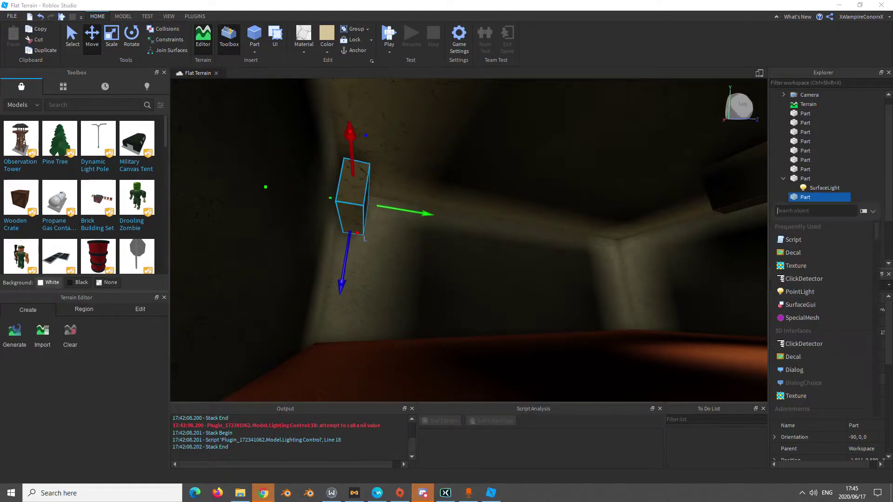
pyautogui.write('s')
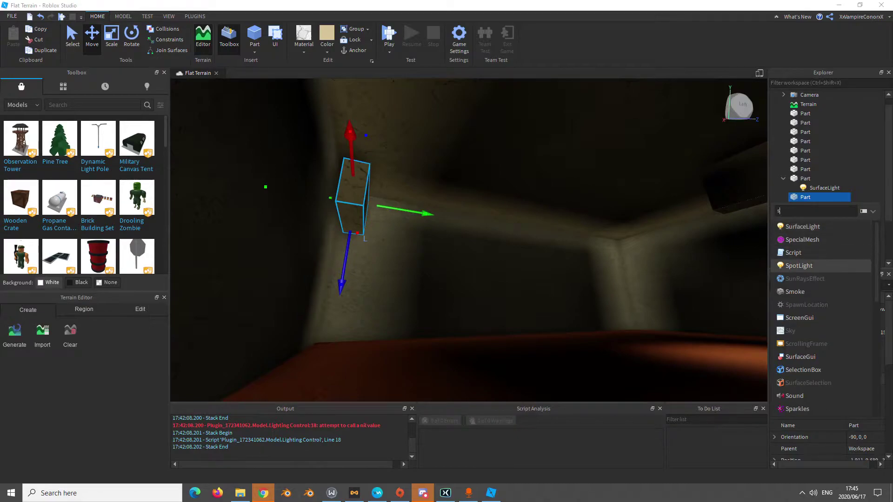
pyautogui.click(799, 266)
pyautogui.moveTo(512, 210); pyautogui.dragTo(410, 261, button='right')
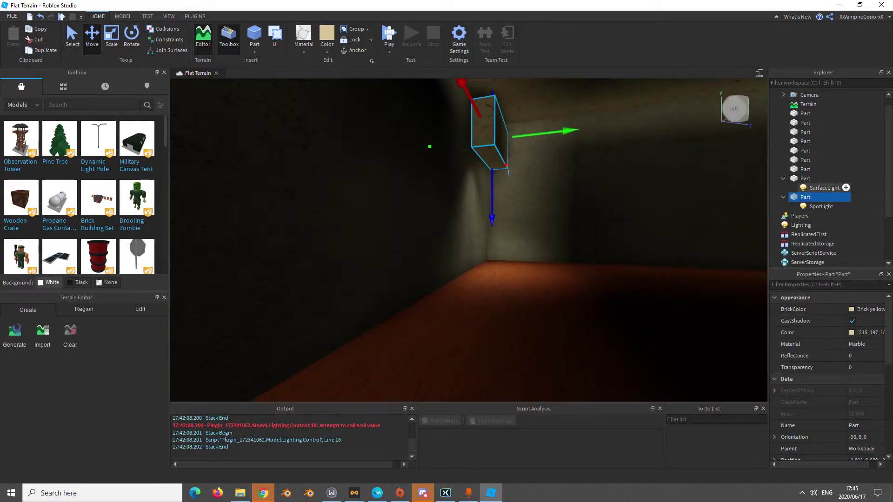
# - Move the SpotLight part away from the nearby wall and slide the SurfaceLight part along the room's length
pyautogui.moveTo(564, 131); pyautogui.dragTo(645, 123)
pyautogui.moveTo(645, 123); pyautogui.dragTo(400, 144, button='right')
pyautogui.click(633, 118)
pyautogui.moveTo(530, 124); pyautogui.dragTo(336, 170)
pyautogui.moveTo(336, 170); pyautogui.dragTo(465, 172, button='right')
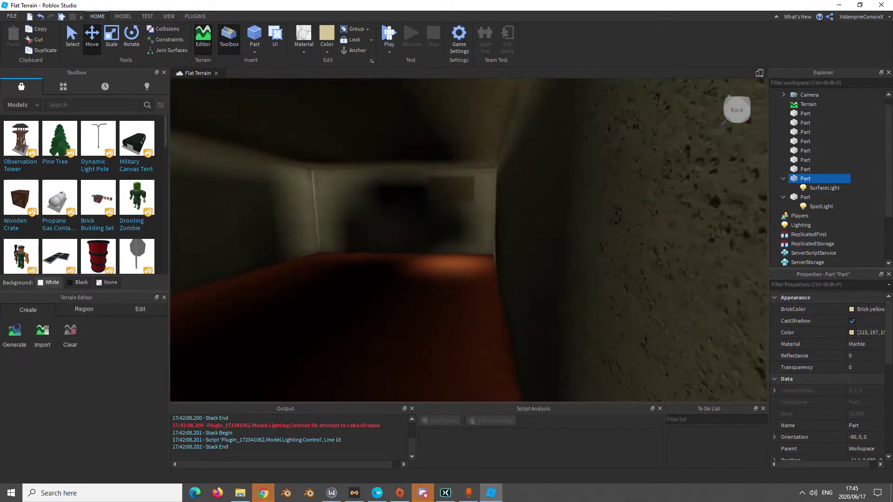
# - Reposition the SpotLight part midway between the two side walls, near the end wall
pyautogui.click(452, 188)
pyautogui.moveTo(391, 190); pyautogui.dragTo(312, 175)
pyautogui.press('w')
pyautogui.moveTo(313, 176); pyautogui.dragTo(249, 186, button='right')
pyautogui.press('s')
pyautogui.moveTo(421, 172); pyautogui.dragTo(542, 161)
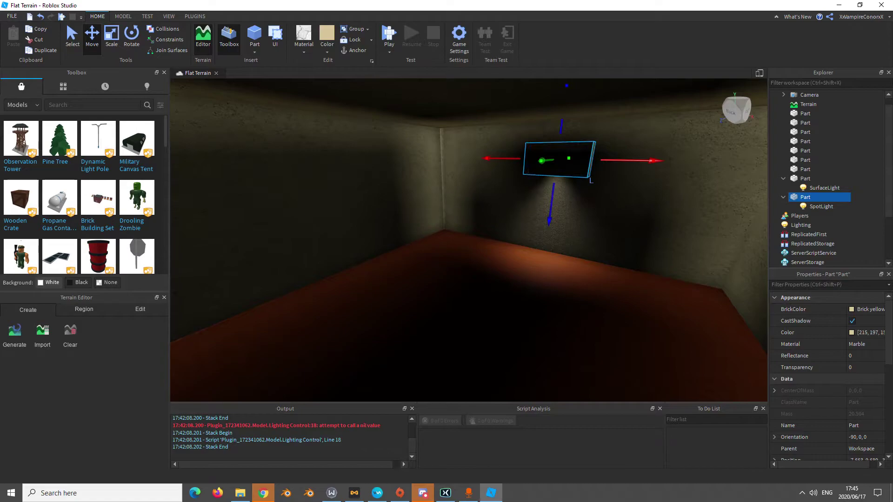
# - Raise the SpotLight part slightly closer to the ceiling and view its cone on the end wall
pyautogui.moveTo(542, 161); pyautogui.dragTo(516, 146, button='right')
pyautogui.press('w')
pyautogui.press('s')
pyautogui.moveTo(386, 296)
pyautogui.mouseDown()
pyautogui.moveTo(386, 261)
pyautogui.moveTo(385, 286)
pyautogui.mouseUp()
pyautogui.moveTo(385, 286); pyautogui.dragTo(380, 313, button='right')
pyautogui.press('w')
pyautogui.press('s')
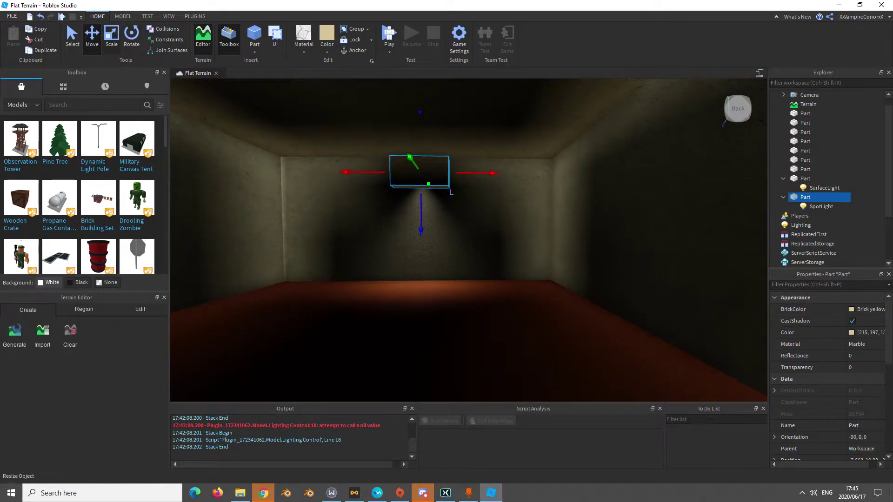
# - Rotate the SpotLight part to an orientation of 90, 180, 0 so that it faces the ceiling
pyautogui.click(131, 39)
pyautogui.moveTo(354, 193); pyautogui.dragTo(351, 182, button='right')
pyautogui.moveTo(363, 190); pyautogui.dragTo(483, 191)
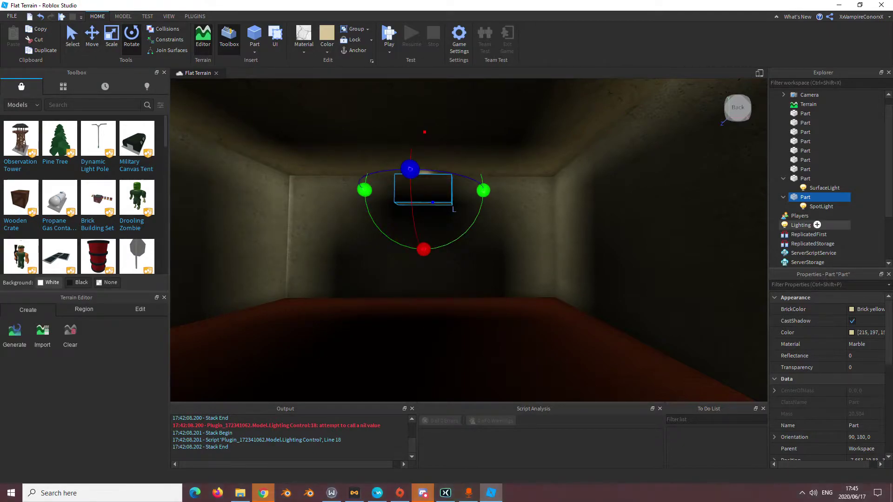
# - Set the Lighting service's EnvironmentSpecularScale and EnvironmentDiffuseScale to 1
pyautogui.click(801, 225)
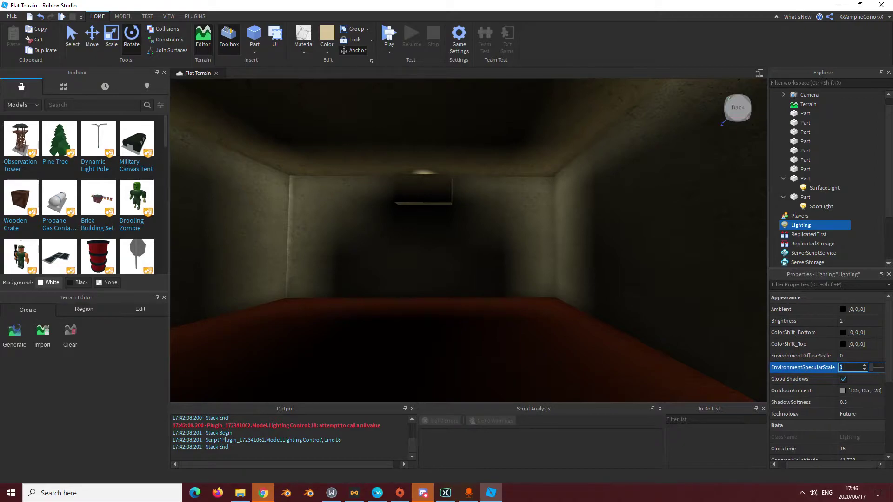
pyautogui.write('1')
pyautogui.click(850, 356)
pyautogui.write('1')
# - Lower the SpotLight part farther below the ceiling
pyautogui.moveTo(468, 240); pyautogui.dragTo(326, 231, button='right')
pyautogui.click(556, 240)
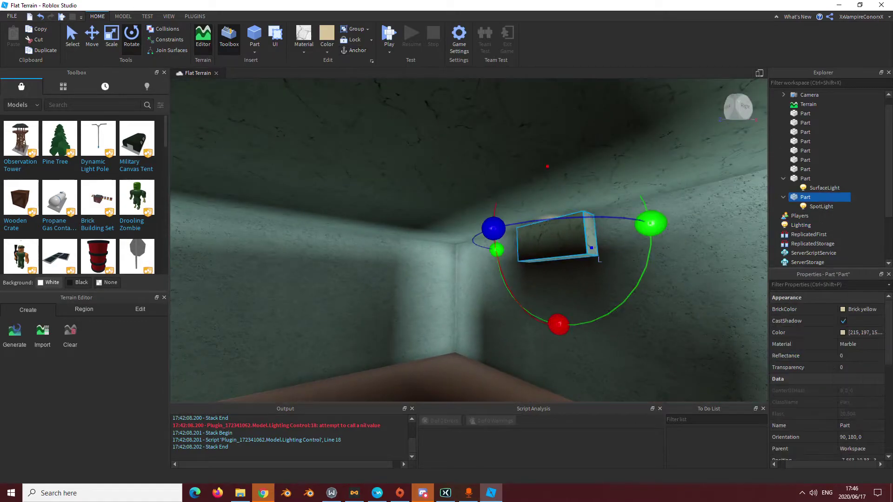
pyautogui.click(92, 38)
pyautogui.moveTo(557, 316); pyautogui.dragTo(563, 394)
# - Insert a new part on the room's floor and add a PointLight to it
pyautogui.moveTo(469, 240); pyautogui.dragTo(656, 307, button='right')
pyautogui.press('w')
pyautogui.press('s')
pyautogui.press('w')
pyautogui.click(254, 36)
pyautogui.click(468, 285)
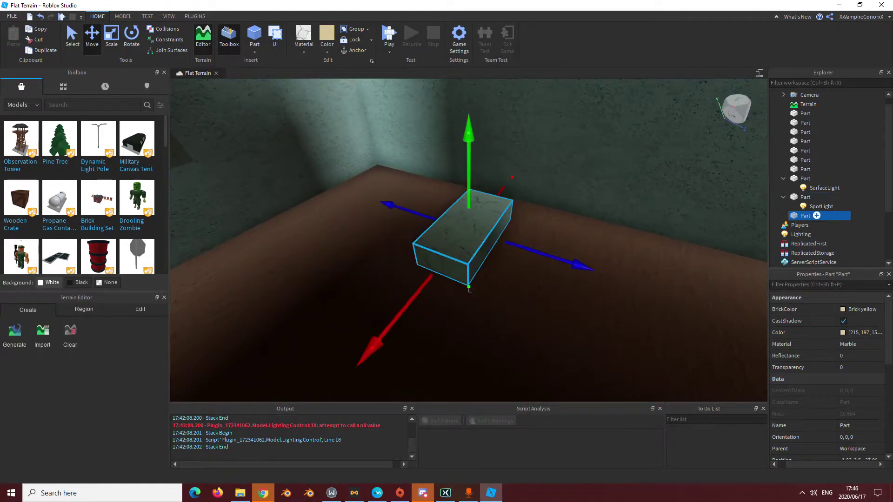
pyautogui.click(817, 216)
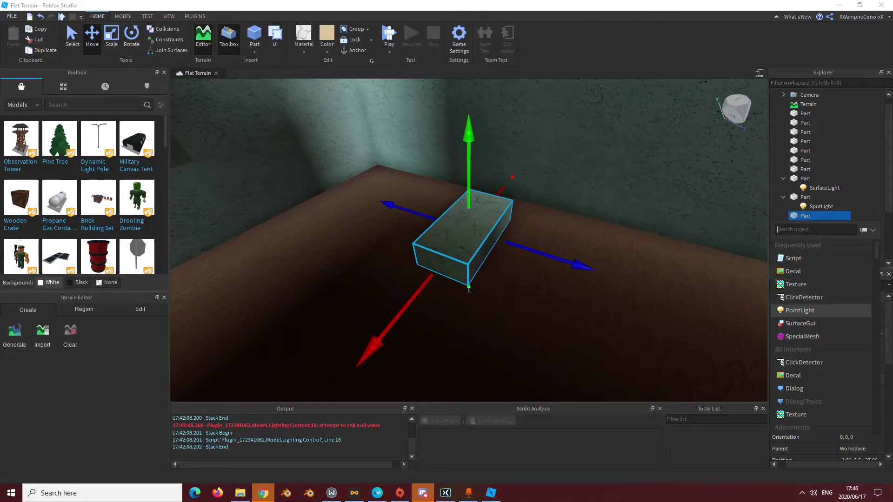
pyautogui.click(800, 311)
pyautogui.moveTo(559, 280); pyautogui.dragTo(456, 260, button='right')
pyautogui.press('s')
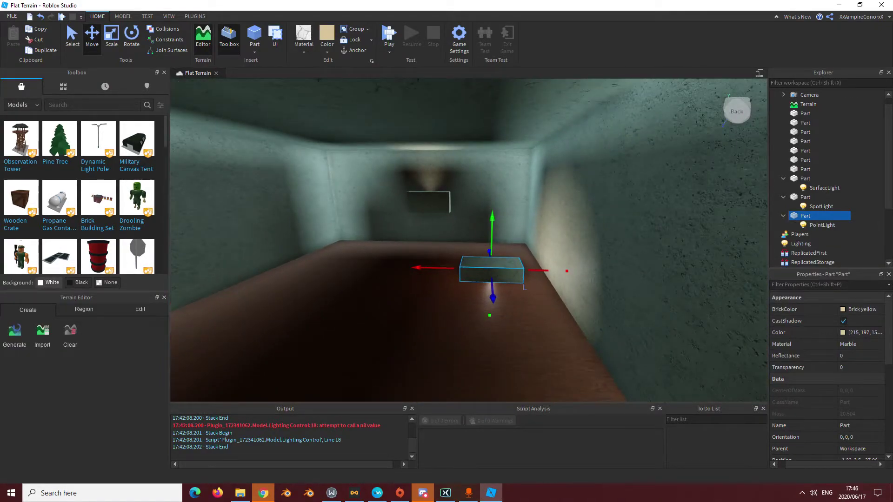
# - Enlarge the PointLight's range to about 34.327 in the viewport
pyautogui.click(823, 225)
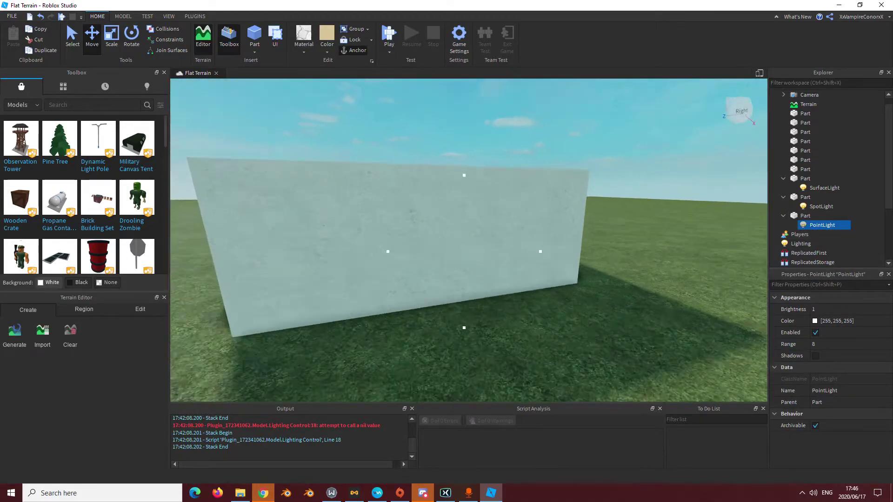
pyautogui.press('w')
pyautogui.moveTo(466, 260); pyautogui.dragTo(517, 261, button='right')
pyautogui.press('s')
pyautogui.press('s')
pyautogui.press('w')
pyautogui.press('a')
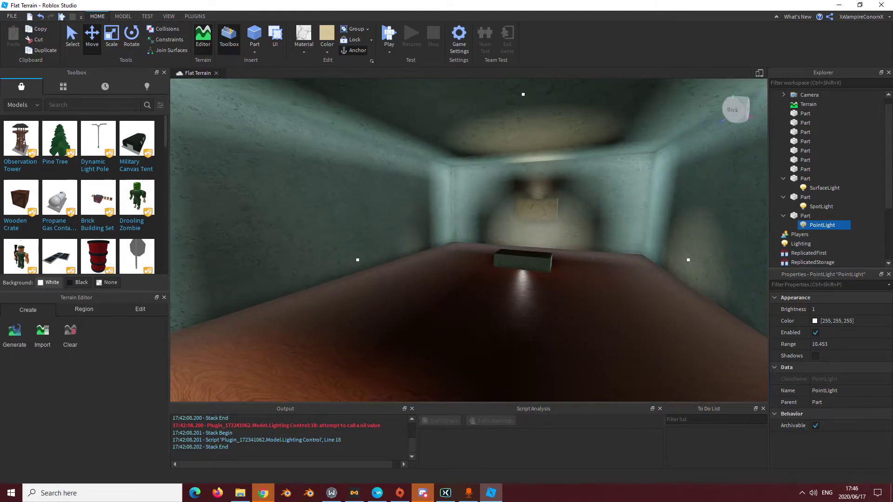
pyautogui.moveTo(358, 260); pyautogui.dragTo(422, 260)
pyautogui.moveTo(523, 260); pyautogui.dragTo(1, 260)
# - Examine from several positions how the PointLight illuminates the room's walls, ceiling and floor
pyautogui.press('s')
pyautogui.press('w')
pyautogui.moveTo(466, 261); pyautogui.dragTo(425, 238, button='right')
pyautogui.press('s')
pyautogui.press('w')
pyautogui.press('s')
pyautogui.press('w')
pyautogui.press('s')
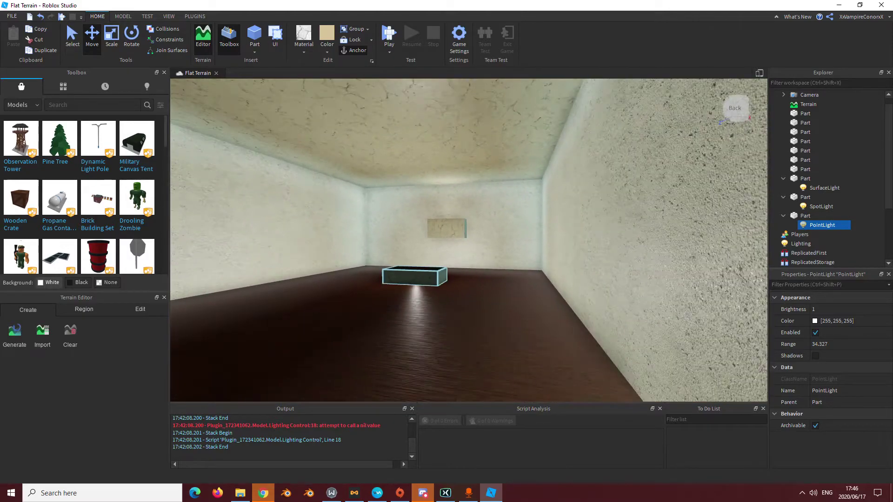
pyautogui.click(414, 278)
# - Insert a new part in Metal material and Fossil color on the grass outside the room
pyautogui.press('w')
pyautogui.moveTo(414, 278); pyautogui.dragTo(458, 316, button='right')
pyautogui.click(458, 279)
pyautogui.click(304, 49)
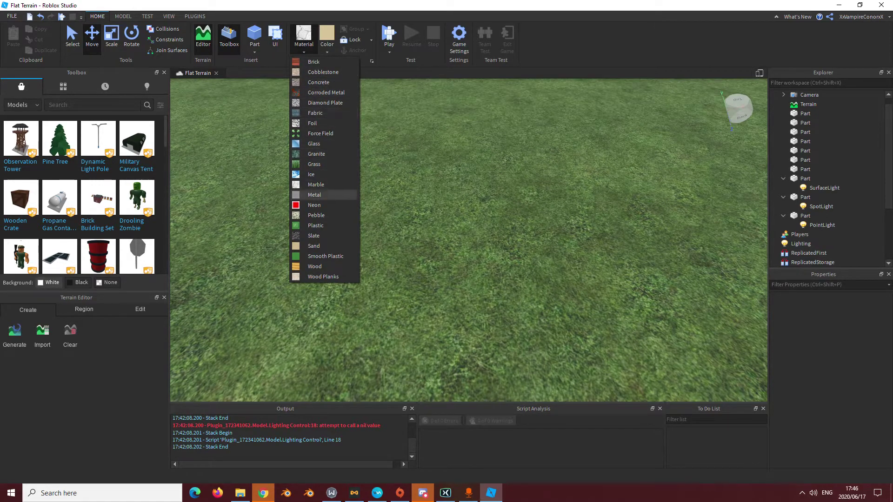
pyautogui.click(314, 195)
pyautogui.click(327, 51)
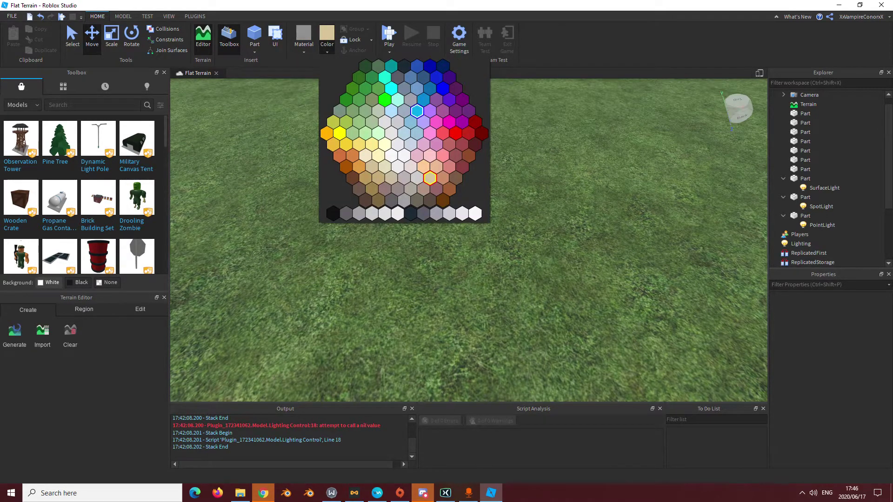
pyautogui.click(436, 214)
pyautogui.click(254, 37)
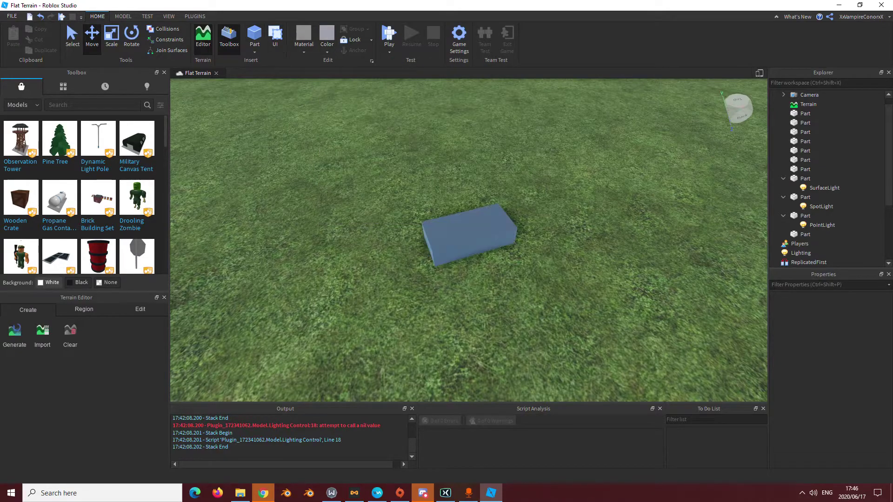
# - Scale the metal part lengthwise and sideways into a large, flat, roughly square slab
pyautogui.click(111, 37)
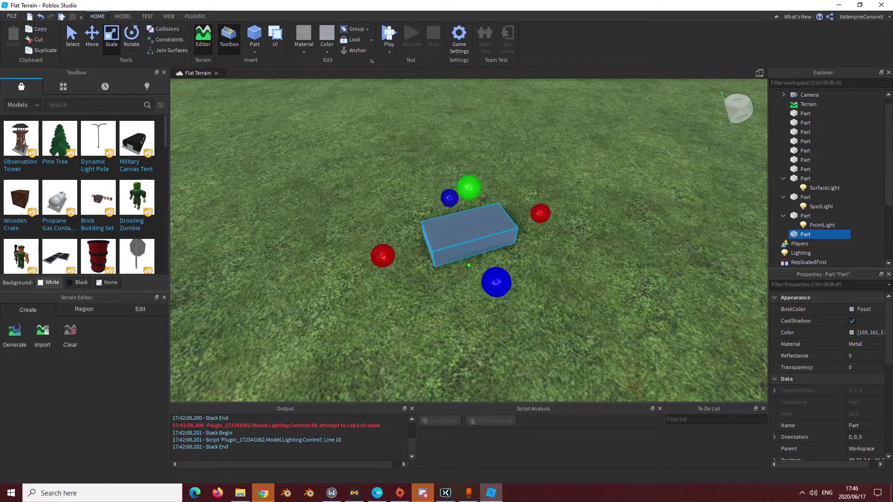
pyautogui.press('s')
pyautogui.press('d')
pyautogui.moveTo(497, 282); pyautogui.dragTo(367, 398)
pyautogui.moveTo(389, 279); pyautogui.dragTo(508, 243)
pyautogui.moveTo(508, 243); pyautogui.dragTo(509, 270, button='right')
# - Duplicate the metal slab and raise the copy above the original
pyautogui.hotkey('ctrl', 'd')
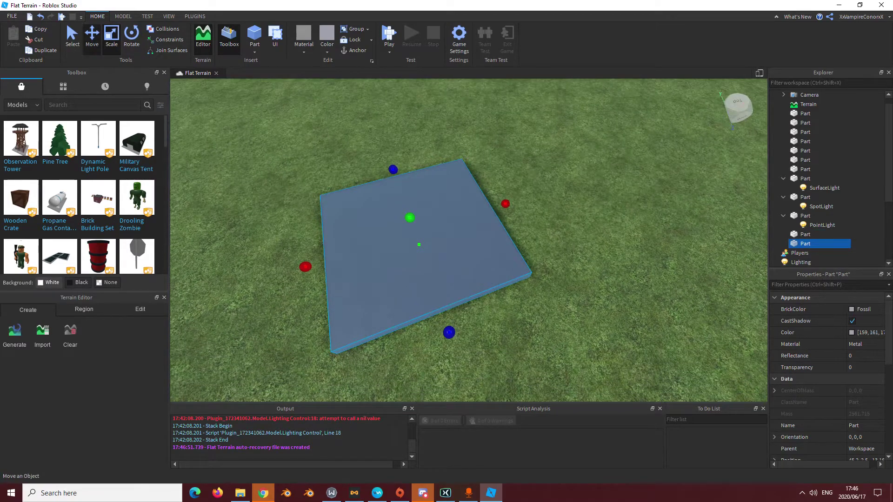
pyautogui.hotkey('ctrl', '2')
pyautogui.moveTo(405, 204); pyautogui.dragTo(404, 142)
pyautogui.moveTo(403, 141); pyautogui.dragTo(321, 112, button='right')
# - Add a SurfaceLight to the raised metal slab and set its Face to Bottom
pyautogui.click(817, 244)
pyautogui.write('s')
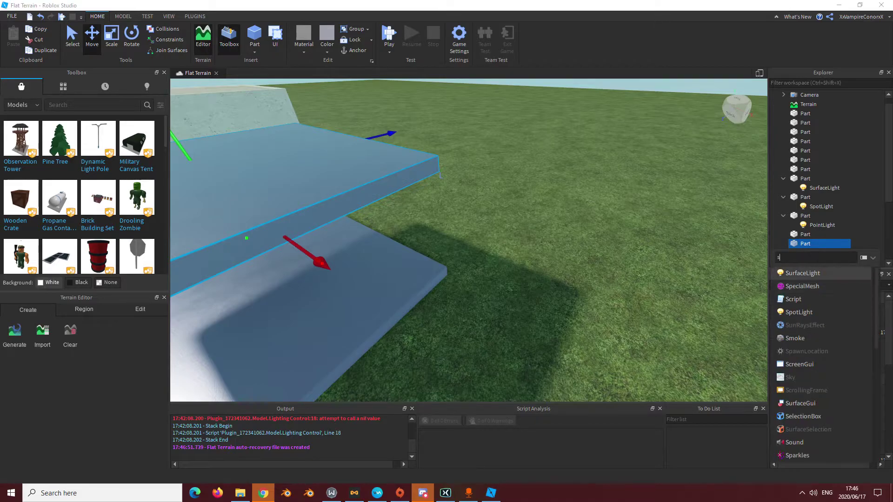
pyautogui.click(802, 274)
pyautogui.moveTo(618, 205); pyautogui.dragTo(661, 214, button='right')
pyautogui.click(824, 253)
pyautogui.moveTo(651, 251); pyautogui.dragTo(595, 232, button='right')
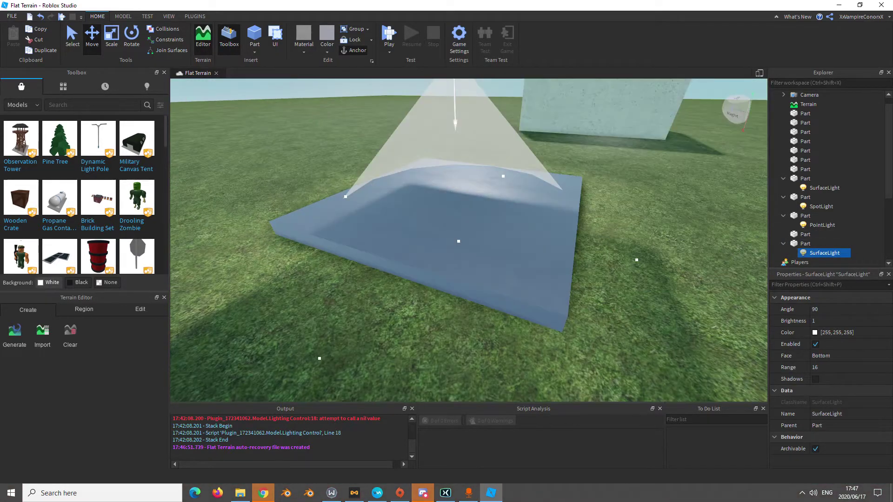
# - Examine the SurfaceLight's reflection on the lower metal slab from several angles
pyautogui.moveTo(596, 232); pyautogui.dragTo(577, 224, button='right')
pyautogui.press('s')
pyautogui.click(604, 261)
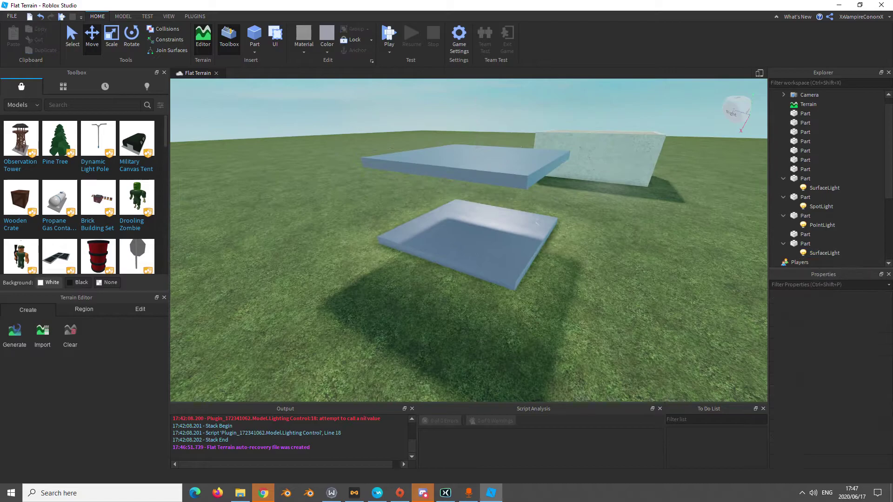
pyautogui.press('w')
pyautogui.moveTo(605, 260); pyautogui.dragTo(638, 247, button='right')
pyautogui.press('s')
pyautogui.scroll(-2, 469, 240)
# - Set the raised slab's SurfaceLight color to green, RGB 85, 255, 127
pyautogui.click(396, 176)
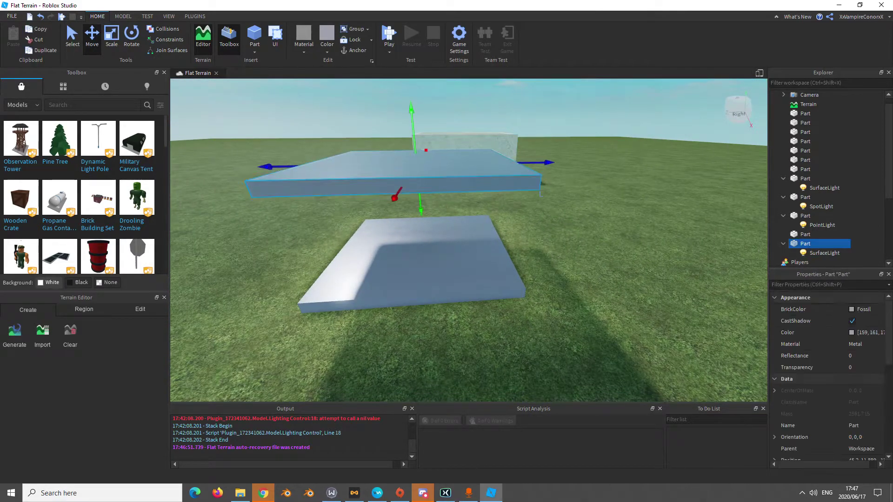
pyautogui.click(825, 252)
pyautogui.click(815, 332)
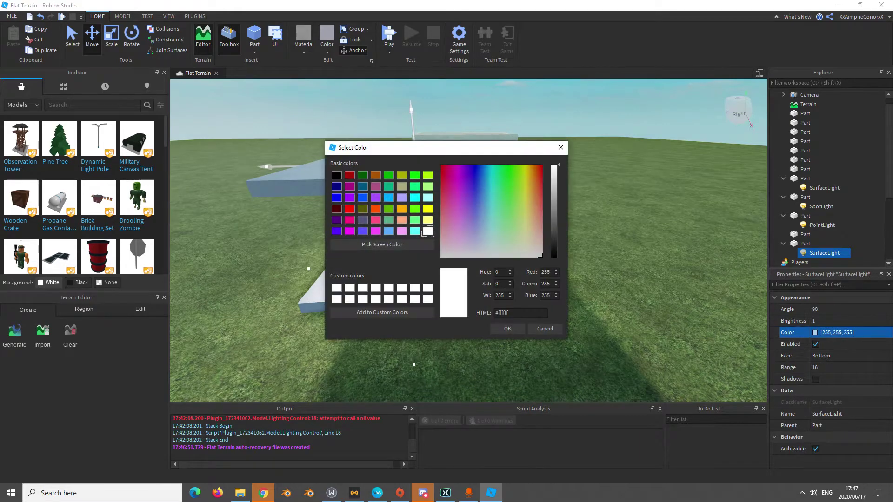
pyautogui.click(507, 329)
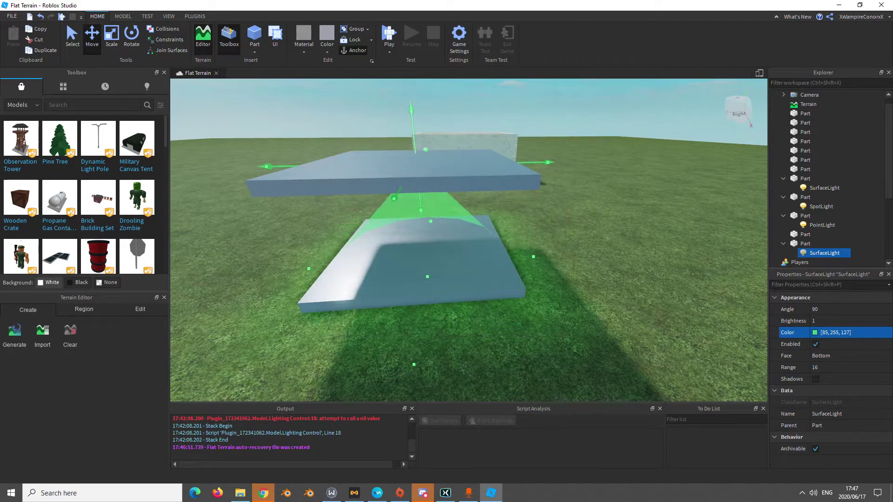
# - Raise the green SurfaceLight's Brightness and examine its reflection on the lower metal slab
pyautogui.click(824, 321)
pyautogui.moveTo(845, 321)
pyautogui.mouseDown()
pyautogui.moveTo(859, 321)
pyautogui.moveTo(850, 320)
pyautogui.mouseUp()
pyautogui.click(642, 261)
pyautogui.moveTo(642, 260); pyautogui.dragTo(186, 321, button='right')
pyautogui.press('w')
pyautogui.press('s')
pyautogui.press('w')
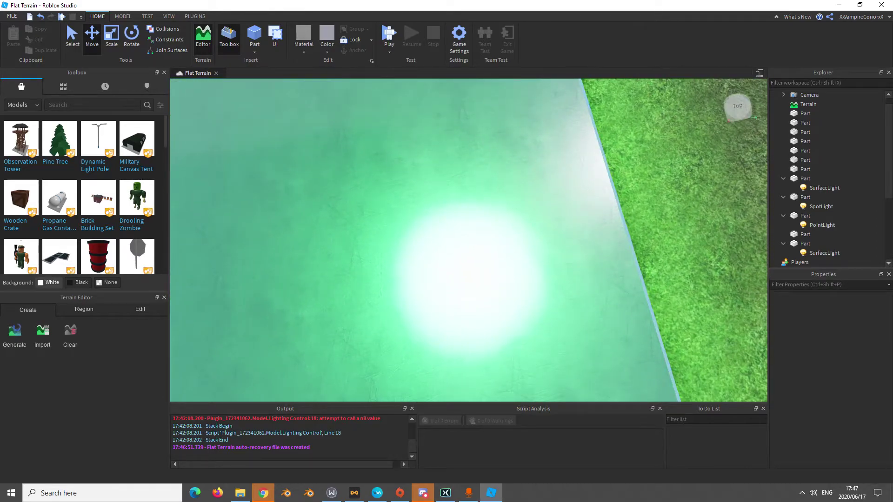
pyautogui.moveTo(469, 288); pyautogui.dragTo(465, 204, button='right')
pyautogui.moveTo(465, 260); pyautogui.dragTo(418, 307, button='right')
# - Duplicate the lower metal slab, then scale the copy into a narrow, tall wall along one edge
pyautogui.click(465, 280)
pyautogui.press('f')
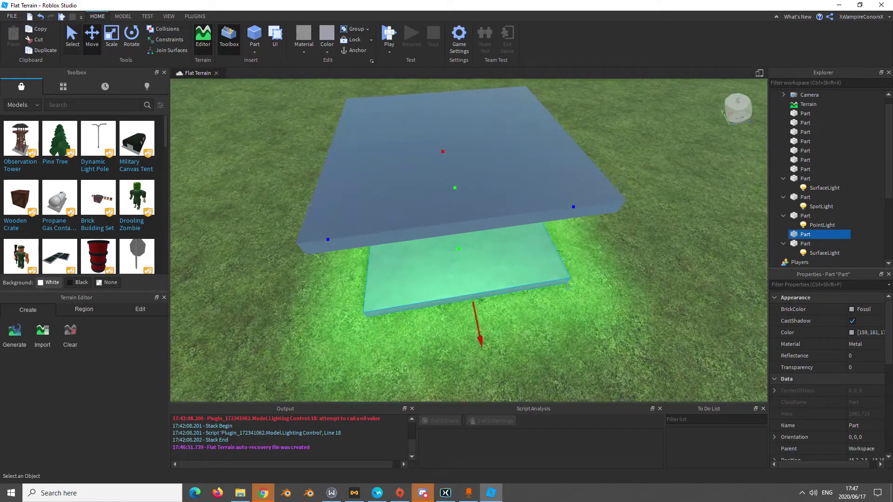
pyautogui.click(112, 38)
pyautogui.moveTo(469, 260)
pyautogui.mouseDown(button='right')
pyautogui.moveTo(465, 302)
pyautogui.moveTo(465, 251)
pyautogui.mouseUp(button='right')
pyautogui.hotkey('ctrl', 'd')
pyautogui.scroll(3, 469, 209)
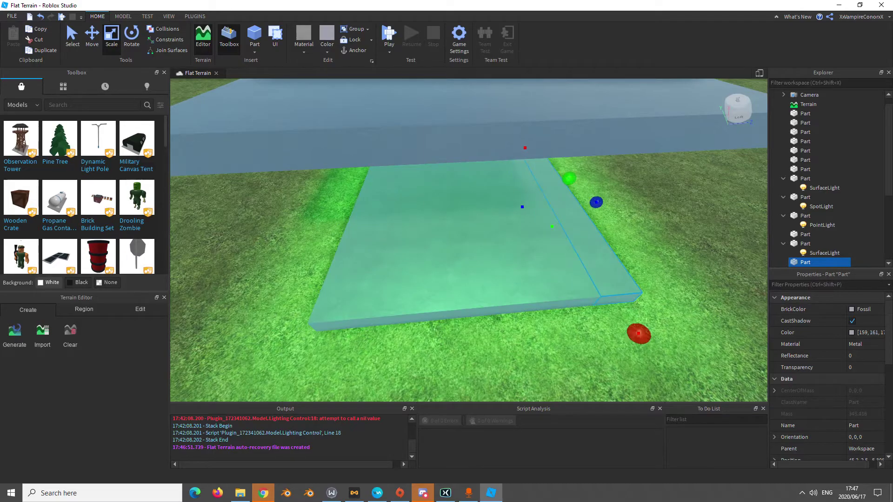
pyautogui.moveTo(581, 177); pyautogui.dragTo(575, 100)
pyautogui.scroll(-4, 469, 232)
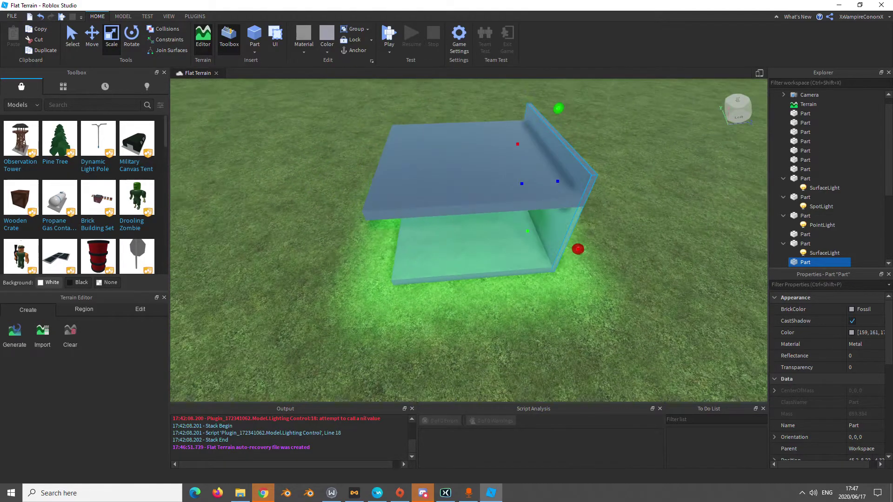
# - Duplicate the metal wall and scale the copy into a second wall along the slab's adjacent edge
pyautogui.scroll(4, 469, 233)
pyautogui.moveTo(469, 279); pyautogui.dragTo(484, 219, button='right')
pyautogui.hotkey('ctrl', 'd')
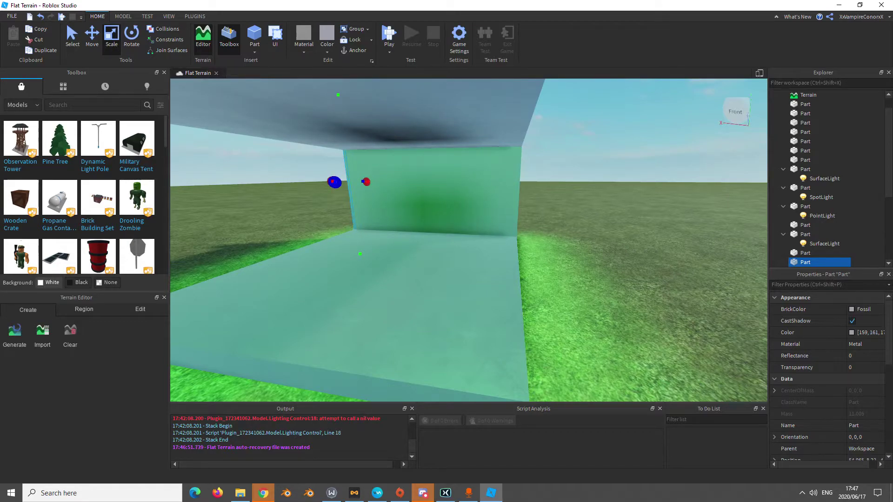
pyautogui.scroll(-4, 469, 233)
pyautogui.moveTo(265, 231); pyautogui.dragTo(291, 225)
# - Duplicate both metal walls together and rotate the copies about the vertical axis to enclose the slab's two open sides
pyautogui.keyDown('ctrl'); pyautogui.click(437, 209); pyautogui.keyUp('ctrl')
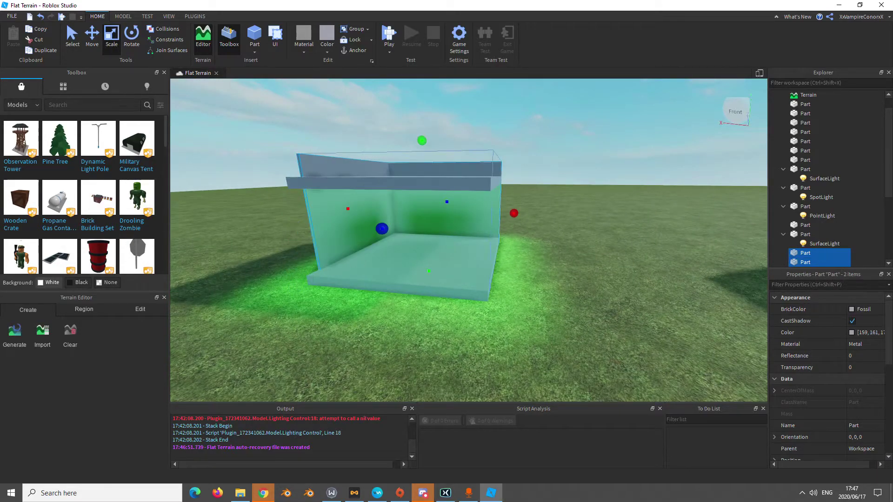
pyautogui.hotkey('ctrl', 'd')
pyautogui.hotkey('ctrl', '4')
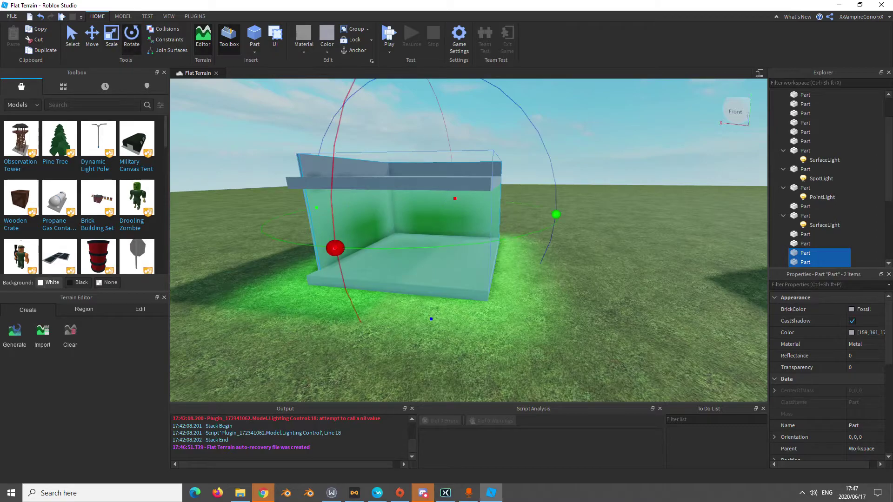
pyautogui.moveTo(557, 214); pyautogui.dragTo(316, 207)
pyautogui.click(242, 210)
# - Choose the Diamond Plate material and insert a new block part on the floor inside the enclosed metal box
pyautogui.press('w')
pyautogui.moveTo(466, 233); pyautogui.dragTo(507, 279, button='right')
pyautogui.press('s')
pyautogui.click(304, 44)
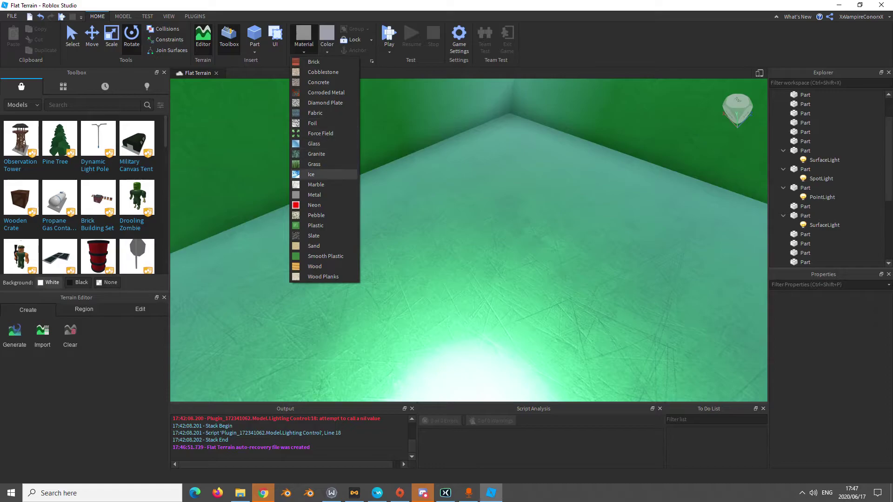
pyautogui.click(255, 36)
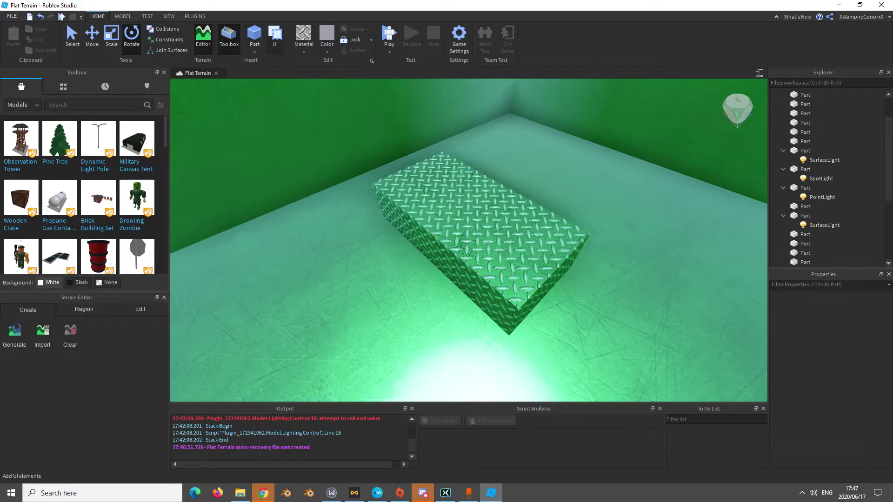
pyautogui.moveTo(466, 232); pyautogui.dragTo(517, 200, button='right')
pyautogui.press('s')
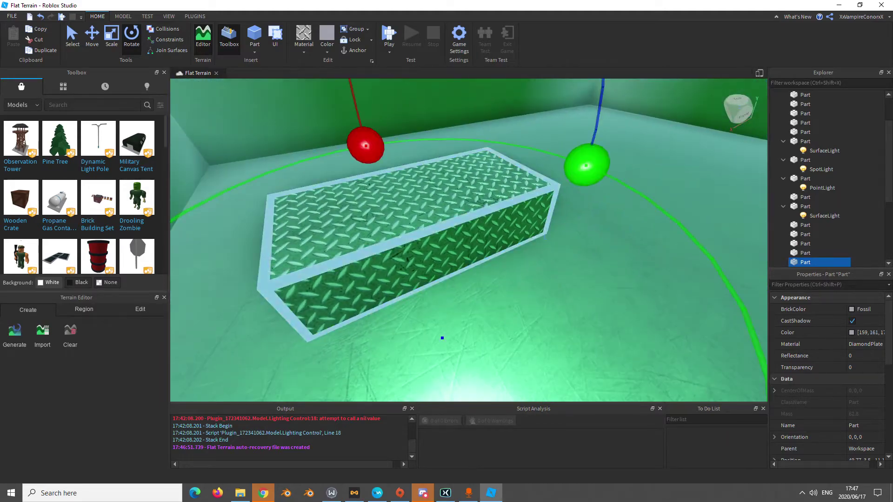
# - Scale the Diamond Plate part longer across the floor of the metal box
pyautogui.click(111, 37)
pyautogui.moveTo(465, 233); pyautogui.dragTo(508, 265, button='right')
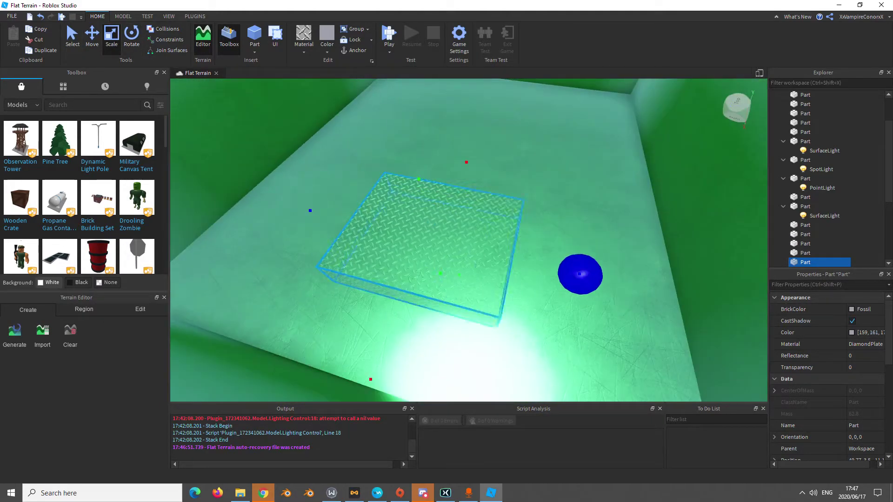
pyautogui.moveTo(580, 274); pyautogui.dragTo(675, 300)
# - Examine how the green SurfaceLight lights the metal box's walls, its ceiling and the grass around it
pyautogui.press('w')
pyautogui.moveTo(674, 300); pyautogui.dragTo(349, 212, button='right')
pyautogui.press('s')
pyautogui.press('s')
pyautogui.press('s')
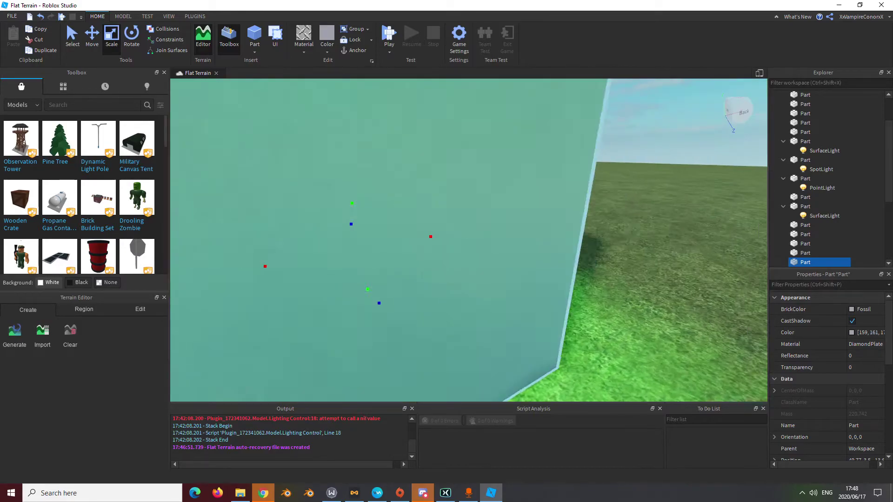
pyautogui.press('d')
pyautogui.click(442, 224)
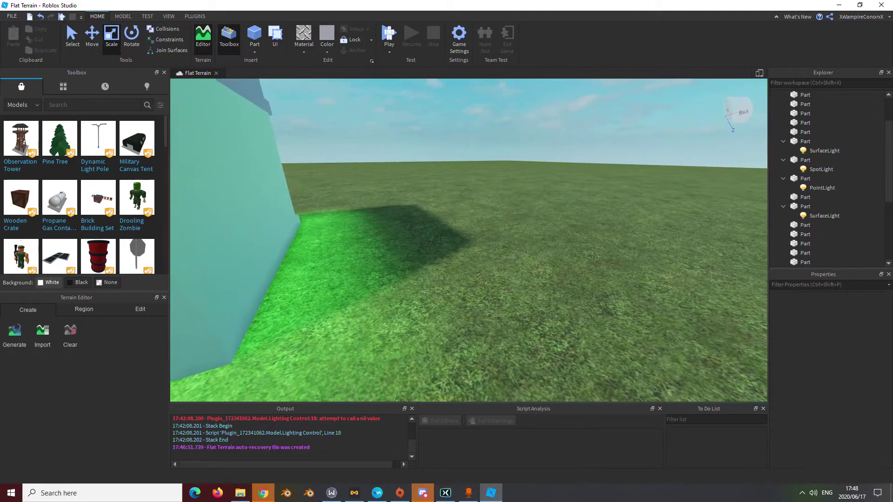
pyautogui.press('w')
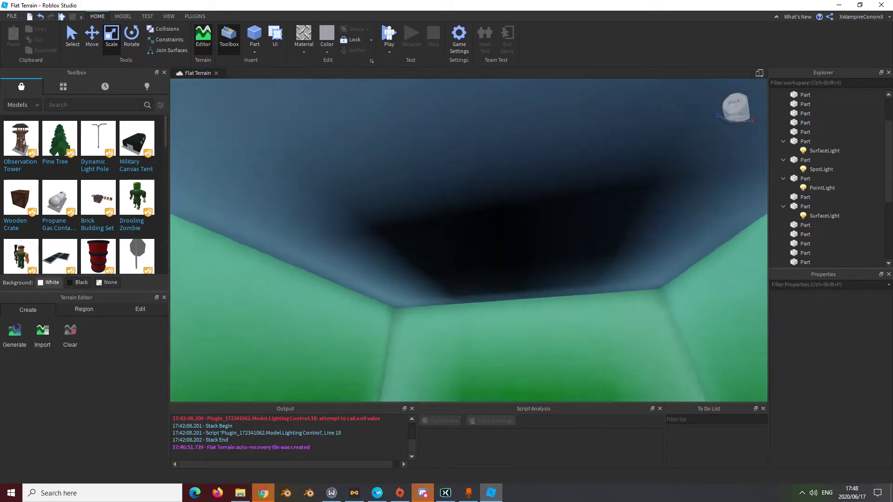
pyautogui.moveTo(465, 240); pyautogui.dragTo(502, 279, button='right')
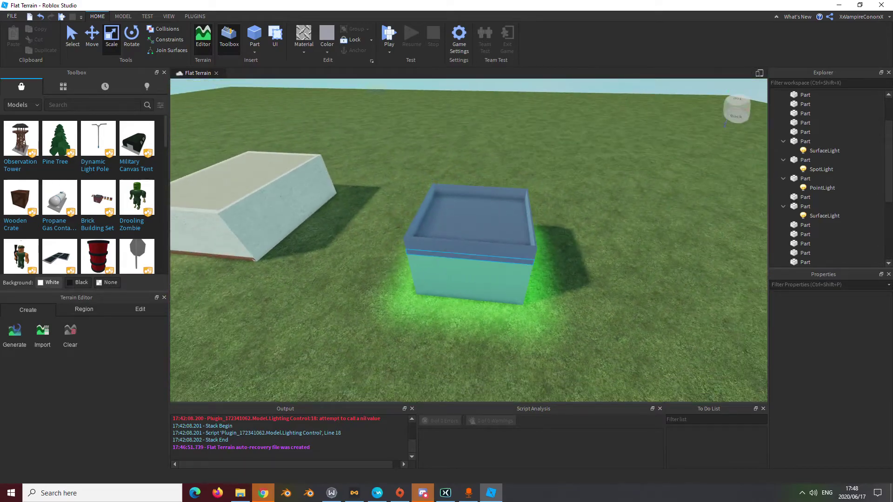
pyautogui.click(469, 257)
pyautogui.click(470, 344)
# - Examine the shadows outside the large pale building and the lighting on its interior walls, floor and ceiling
pyautogui.press('d')
pyautogui.moveTo(469, 344); pyautogui.dragTo(447, 338, button='right')
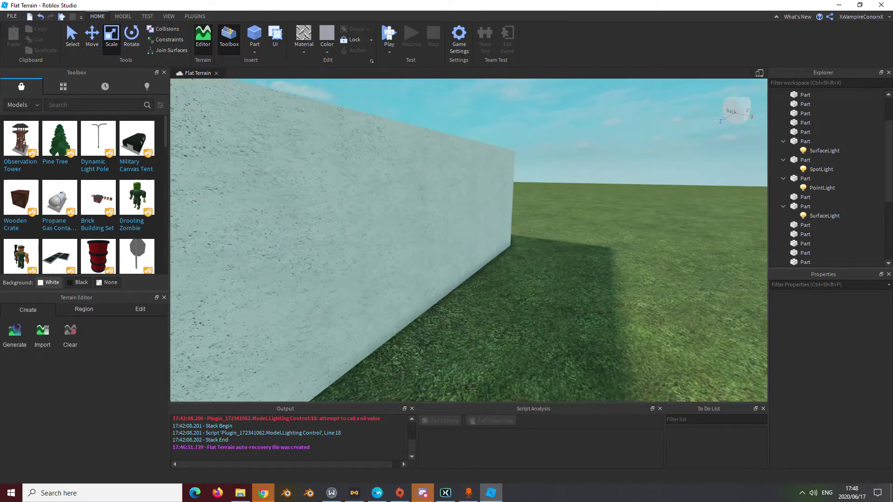
pyautogui.press('d')
pyautogui.moveTo(469, 240); pyautogui.dragTo(405, 260, button='right')
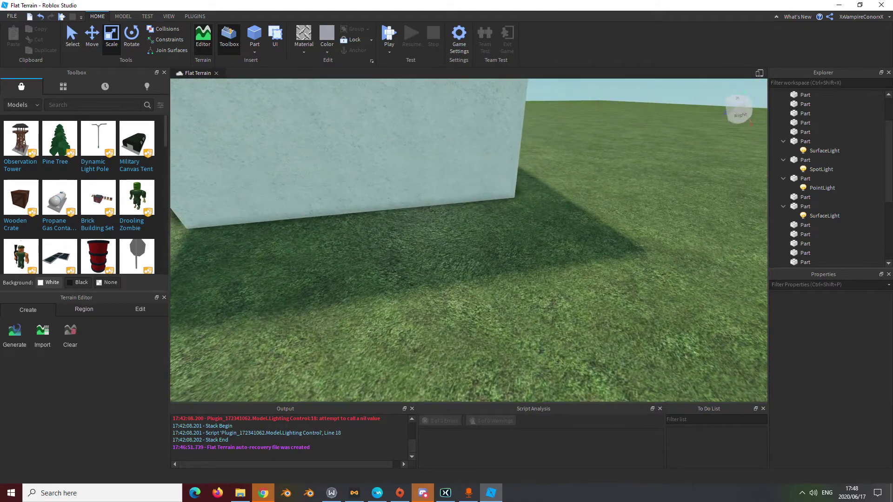
pyautogui.press('d')
pyautogui.moveTo(469, 240); pyautogui.dragTo(430, 223, button='right')
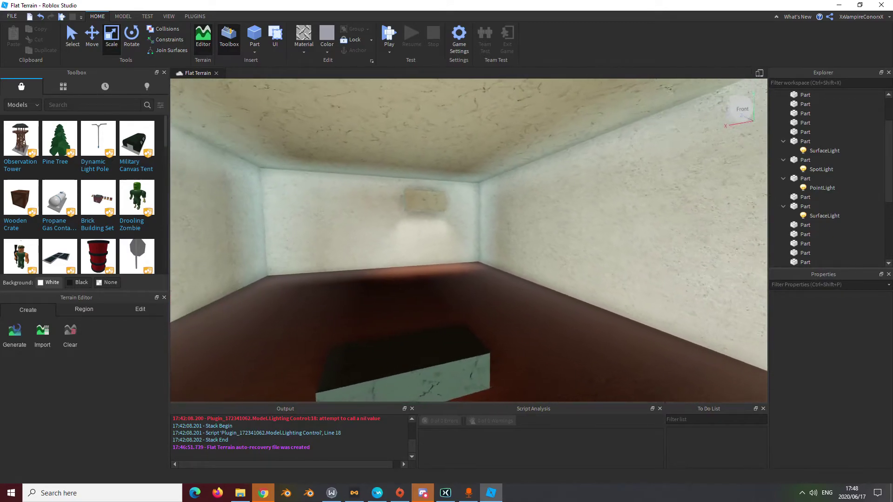
pyautogui.press('w')
pyautogui.moveTo(469, 240); pyautogui.dragTo(284, 279, button='right')
pyautogui.press('s')
pyautogui.press('w')
pyautogui.press('w')
pyautogui.press('s')
pyautogui.moveTo(488, 186); pyautogui.dragTo(488, 204, button='right')
# - Move the Diamond Plate part across the box floor and change its material to Foil
pyautogui.moveTo(507, 163); pyautogui.dragTo(455, 294)
pyautogui.press('s')
pyautogui.moveTo(425, 253); pyautogui.dragTo(344, 297, button='right')
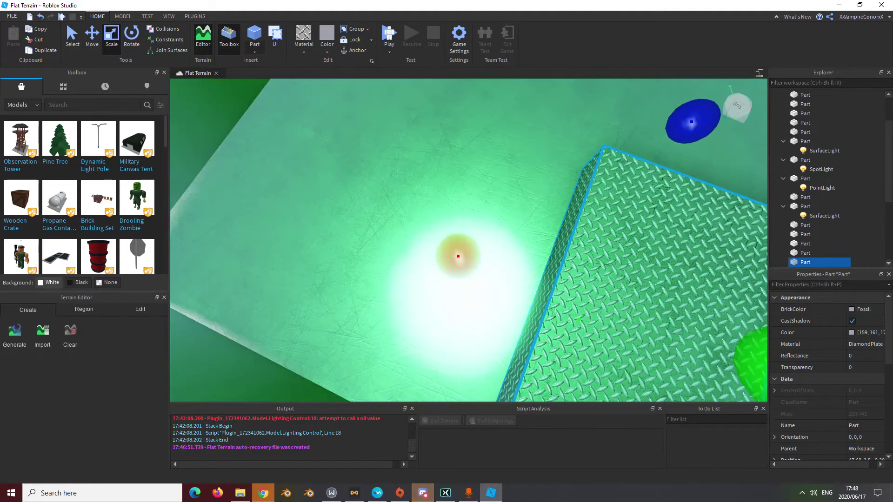
pyautogui.click(304, 52)
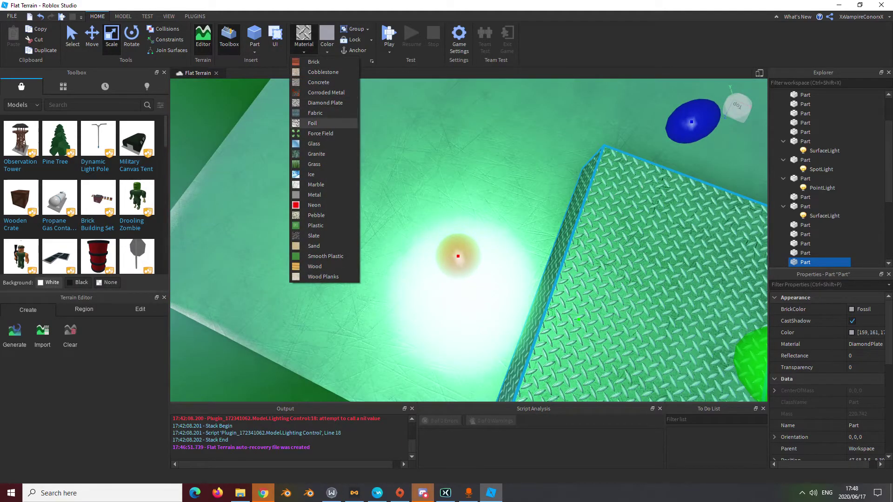
pyautogui.click(321, 123)
pyautogui.moveTo(320, 123); pyautogui.dragTo(526, 116, button='right')
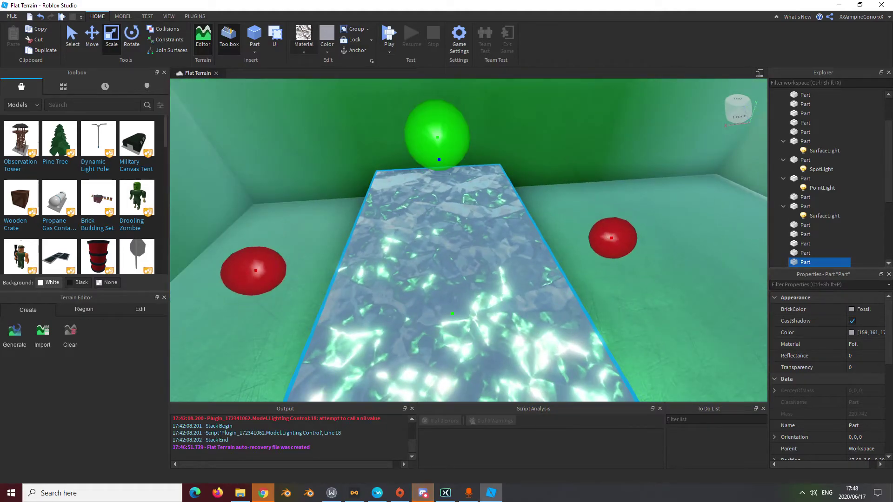
# - Change the sample part's material to Corroded Metal, then to Pebble, viewing each under the green light
pyautogui.click(303, 48)
pyautogui.click(321, 93)
pyautogui.moveTo(325, 107); pyautogui.dragTo(340, 194, button='right')
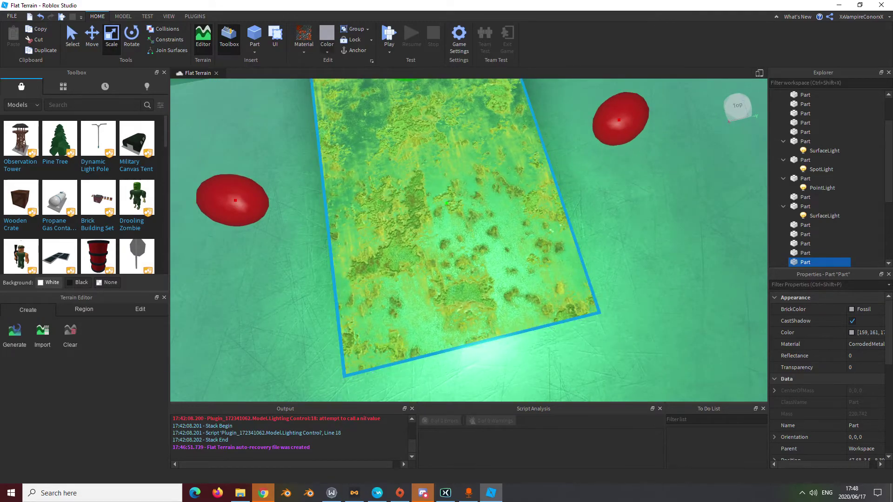
pyautogui.click(304, 38)
pyautogui.click(321, 215)
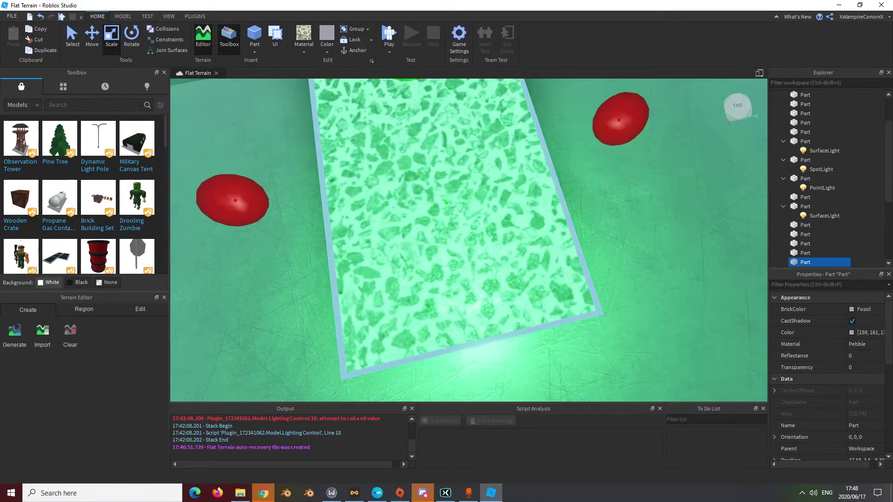
pyautogui.moveTo(325, 215); pyautogui.dragTo(303, 162, button='right')
# - Change the sample part's material to Smooth Plastic, then to Force Field
pyautogui.click(304, 38)
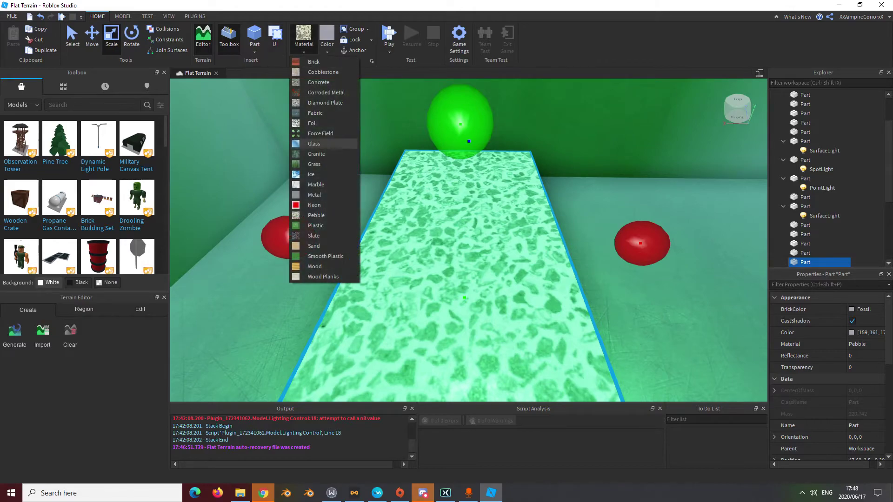
pyautogui.click(326, 256)
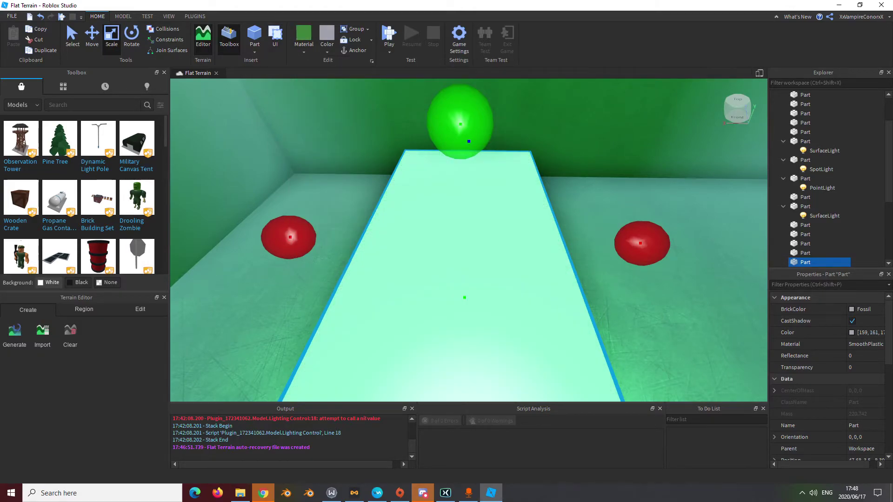
pyautogui.click(304, 48)
pyautogui.click(323, 133)
pyautogui.moveTo(326, 140)
pyautogui.mouseDown(button='right')
pyautogui.moveTo(326, 170)
pyautogui.moveTo(316, 148)
pyautogui.mouseUp(button='right')
# - Change the sample part's material to Concrete, then to Brick, and view it up close
pyautogui.click(304, 37)
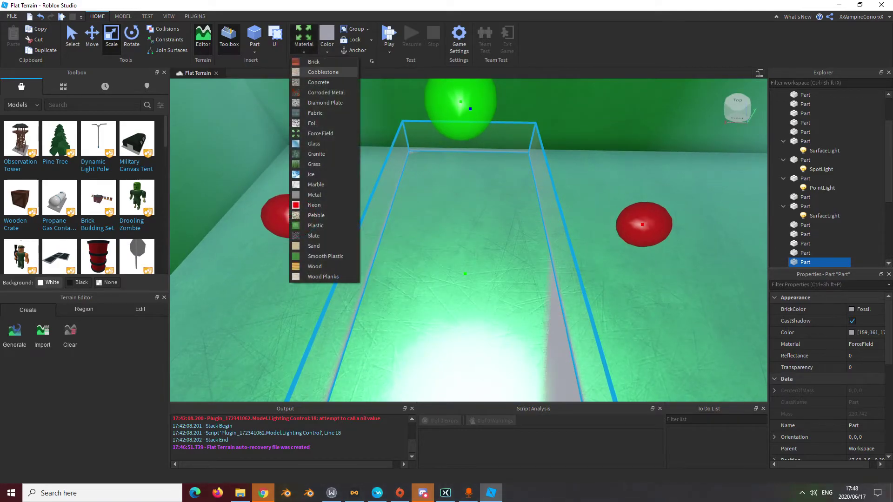
pyautogui.click(318, 82)
pyautogui.click(305, 48)
pyautogui.click(318, 61)
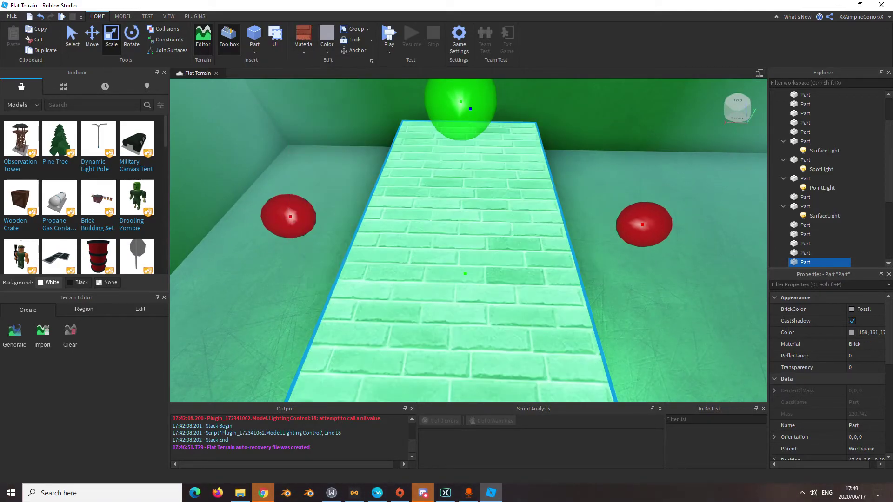
pyautogui.moveTo(325, 140); pyautogui.dragTo(279, 144, button='right')
# - Change the sample part's material to Marble and scale the part down to a thinner slab
pyautogui.click(304, 37)
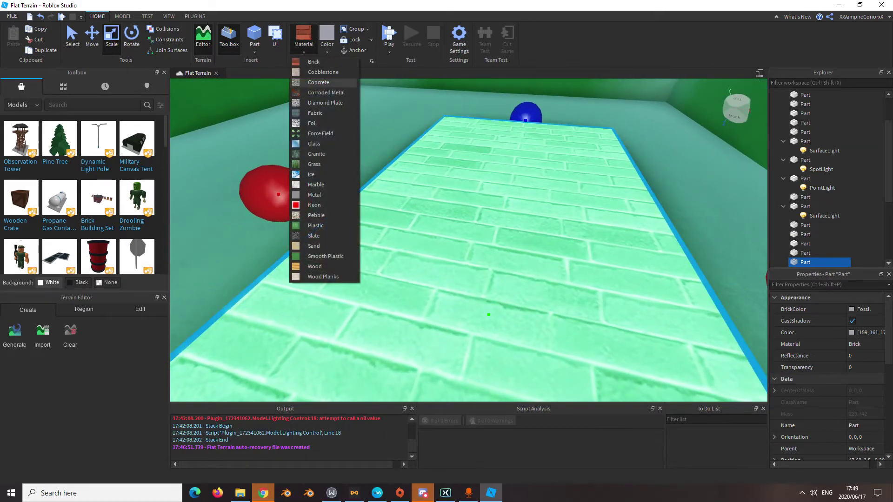
pyautogui.click(316, 185)
pyautogui.moveTo(326, 195); pyautogui.dragTo(228, 159, button='right')
pyautogui.moveTo(394, 214); pyautogui.dragTo(400, 233)
# - Try the Glass, Ice and Metal materials in turn on the thin sample part
pyautogui.click(304, 36)
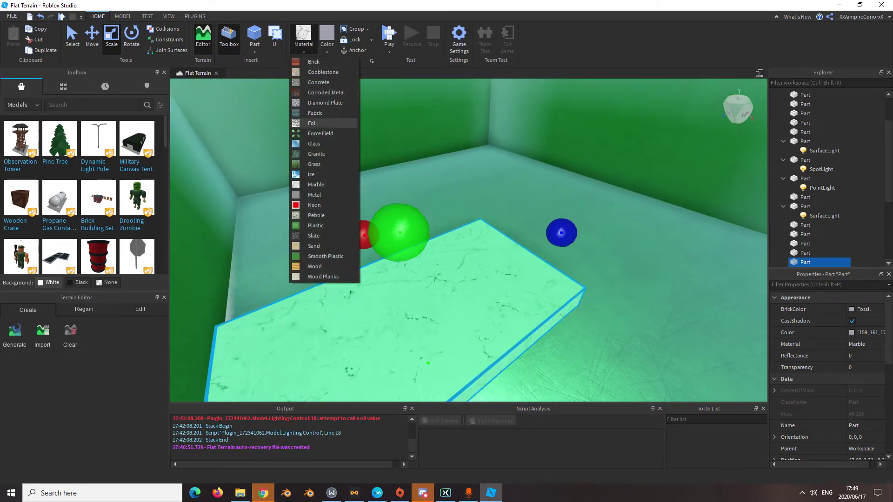
pyautogui.click(314, 143)
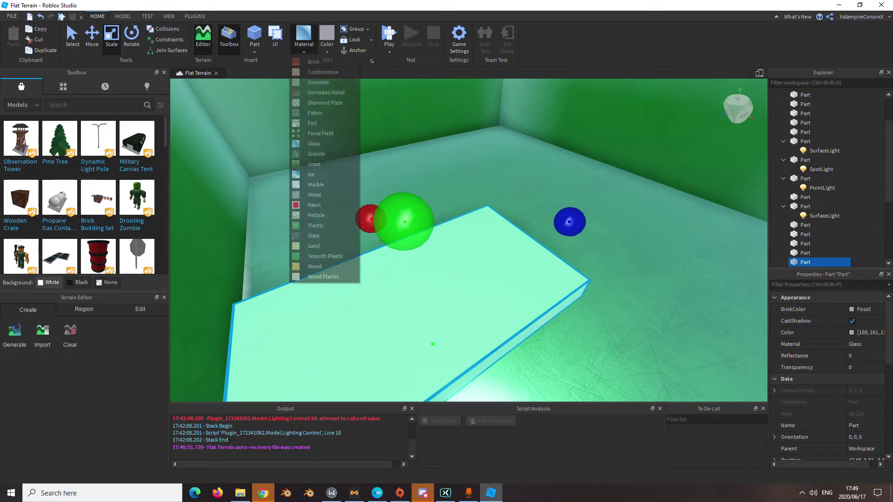
pyautogui.click(312, 174)
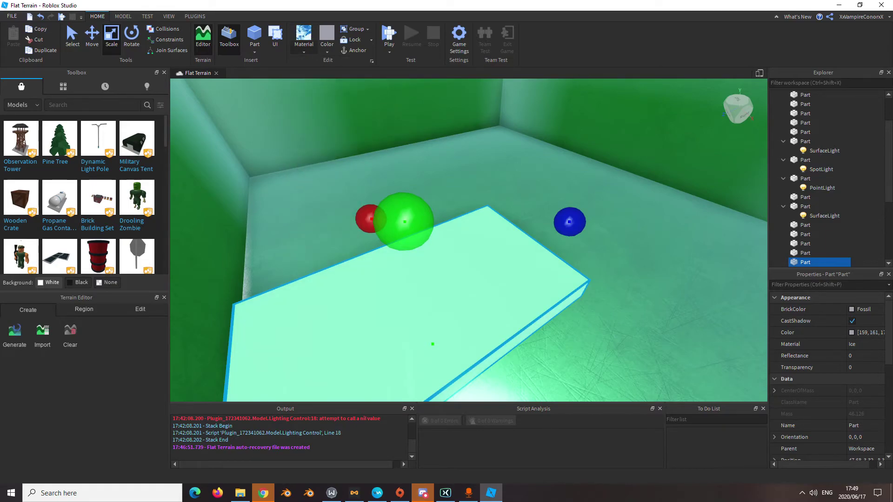
pyautogui.click(304, 36)
pyautogui.click(314, 195)
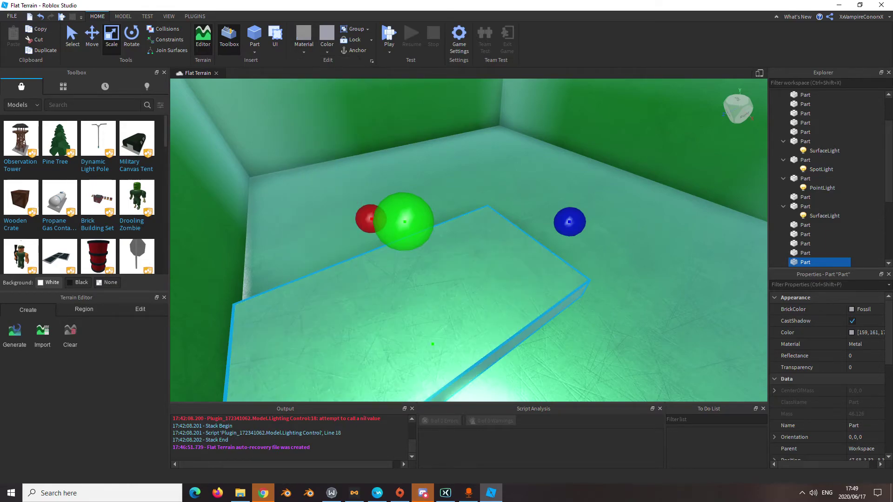
# - Delete the sample part from the metal box and examine the outside wall and shadow of the large pale building
pyautogui.press('s')
pyautogui.press('Delete')
pyautogui.press('w')
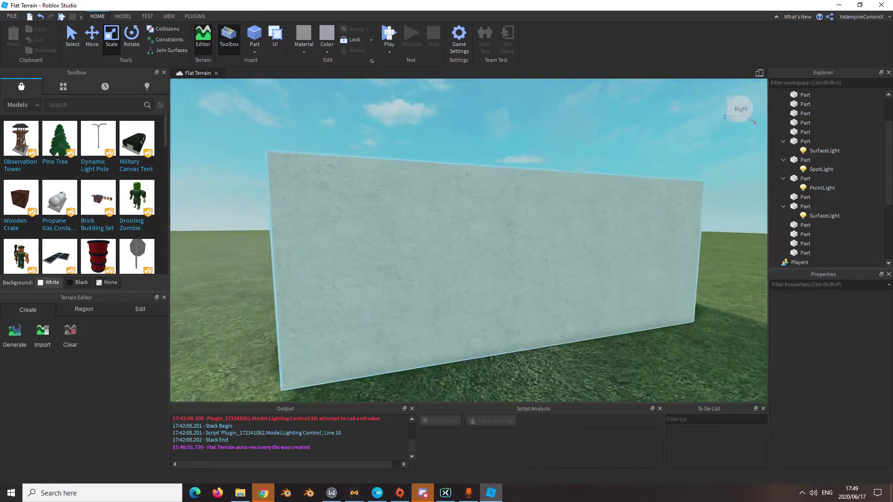
pyautogui.press('s')
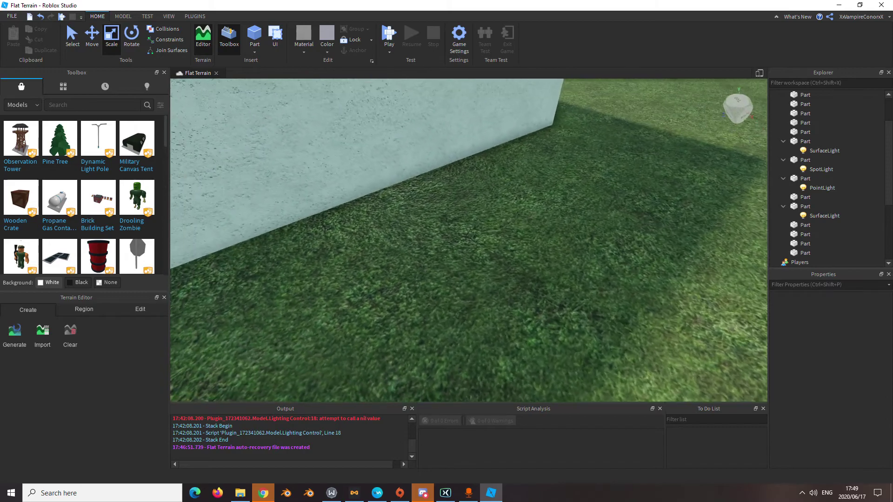
pyautogui.press('w')
pyautogui.press('s')
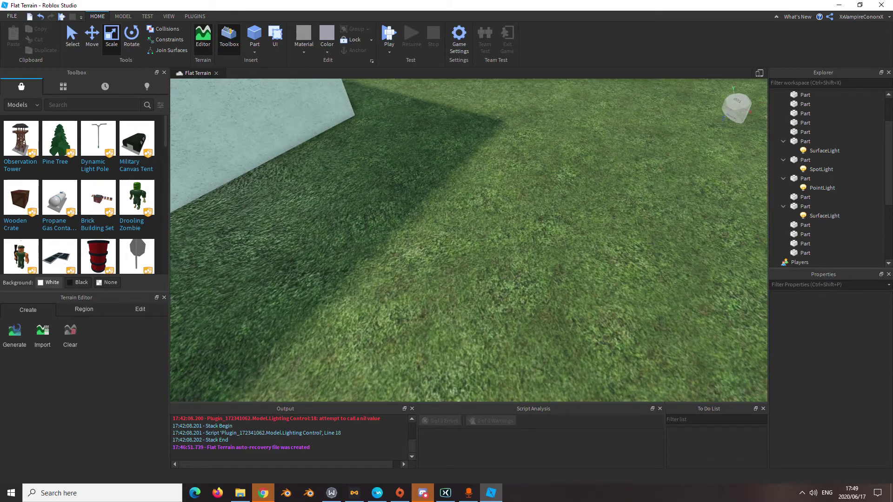
pyautogui.moveTo(469, 240); pyautogui.dragTo(400, 209, button='right')
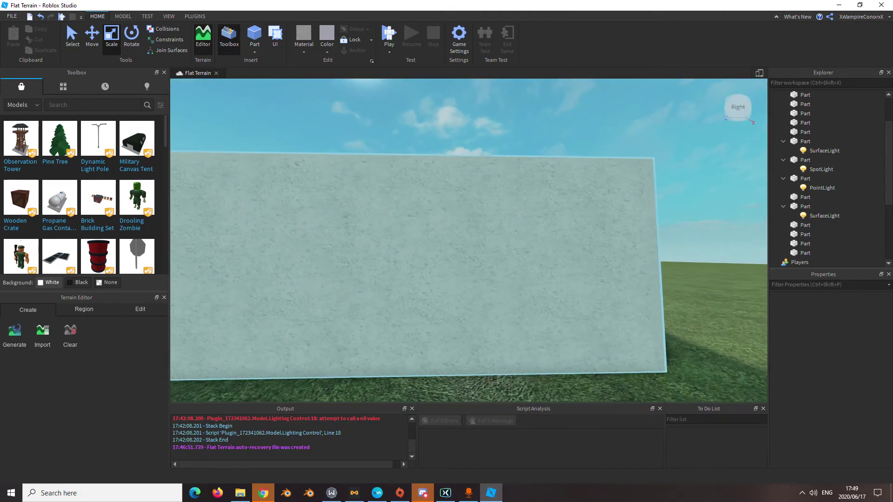